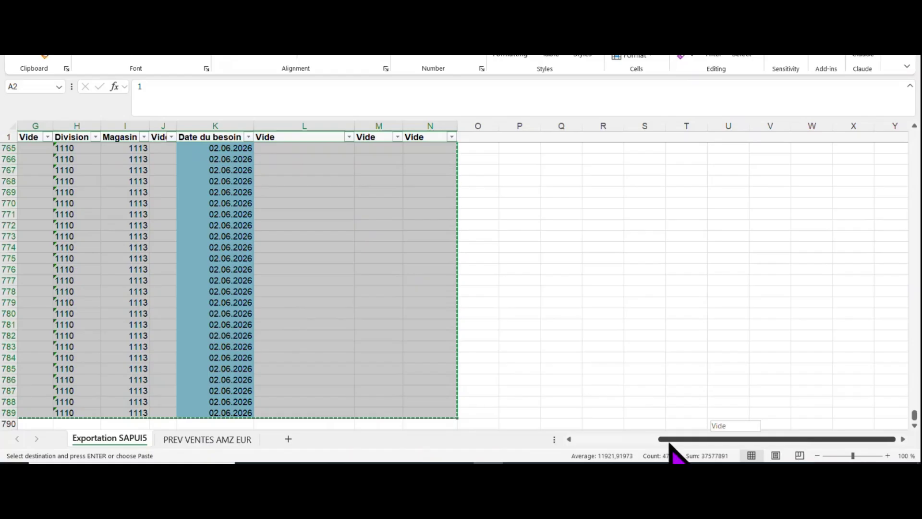
# - Try to select the data rows of the Exportation SAPUI5 sheet upward from N789
pyautogui.click(633, 439)
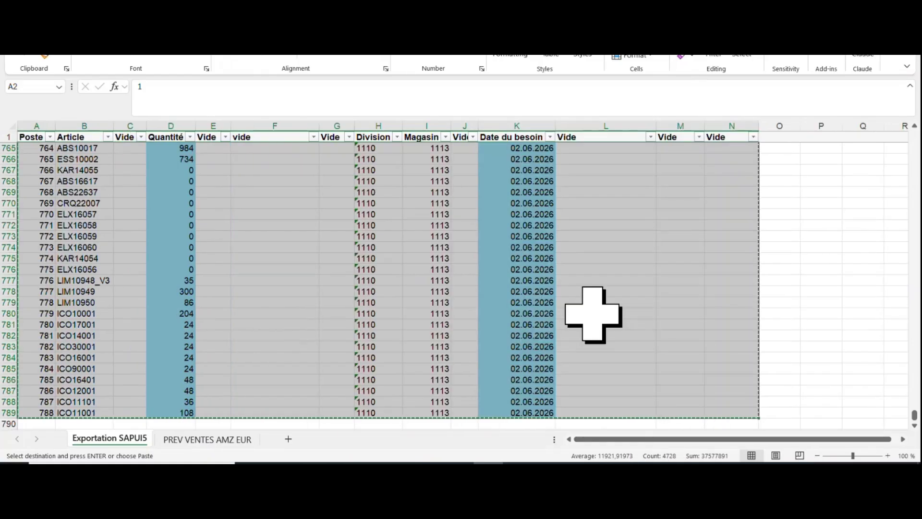
pyautogui.click(463, 313)
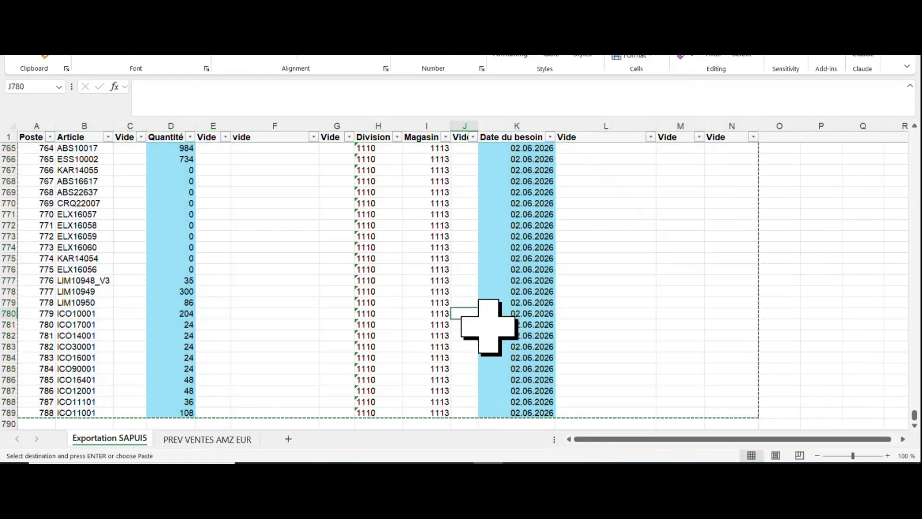
pyautogui.moveTo(731, 408); pyautogui.dragTo(34, 143)
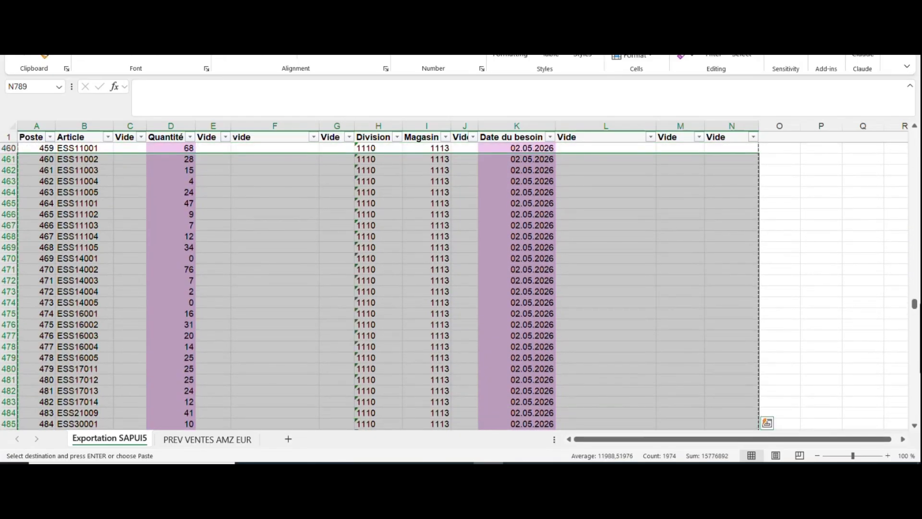
# - Select the entire table on the Exportation SAPUI5 sheet, including its header row, and copy it
pyautogui.moveTo(914, 304); pyautogui.dragTo(915, 133)
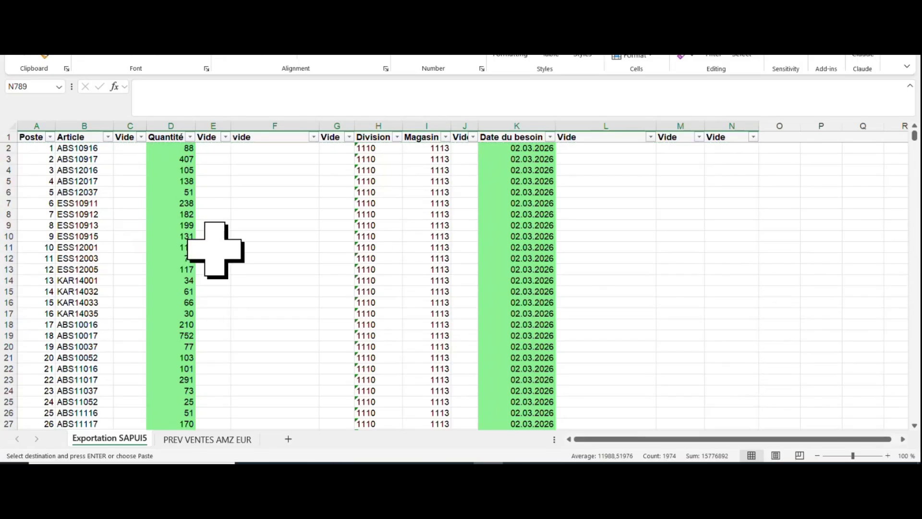
pyautogui.click(162, 216)
pyautogui.hotkey('ctrl', 'a')
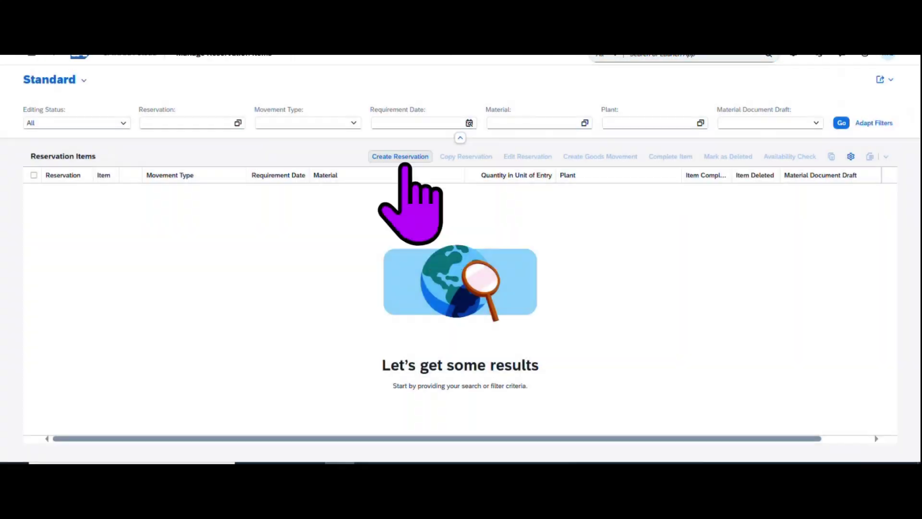
# - In the SAP Manage Reservation Items app, start a new reservation with movement type GI for sales (251)
pyautogui.click(400, 157)
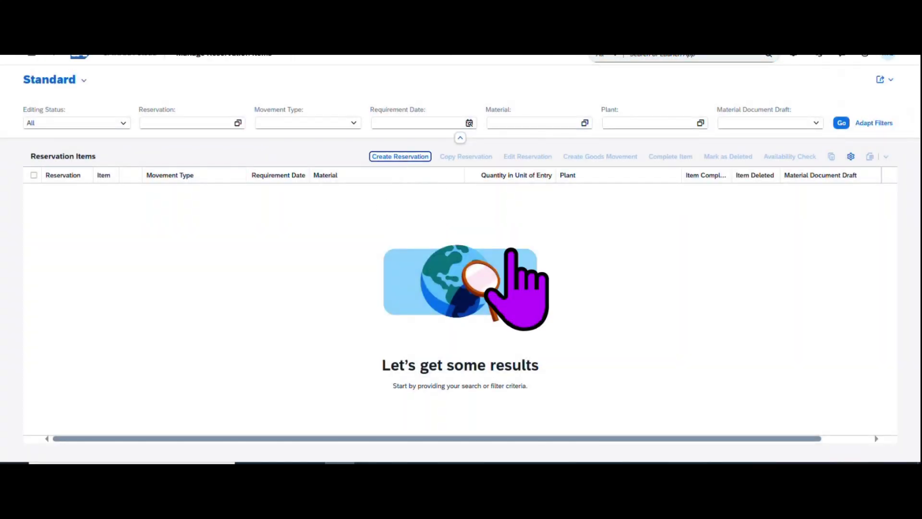
pyautogui.click(514, 225)
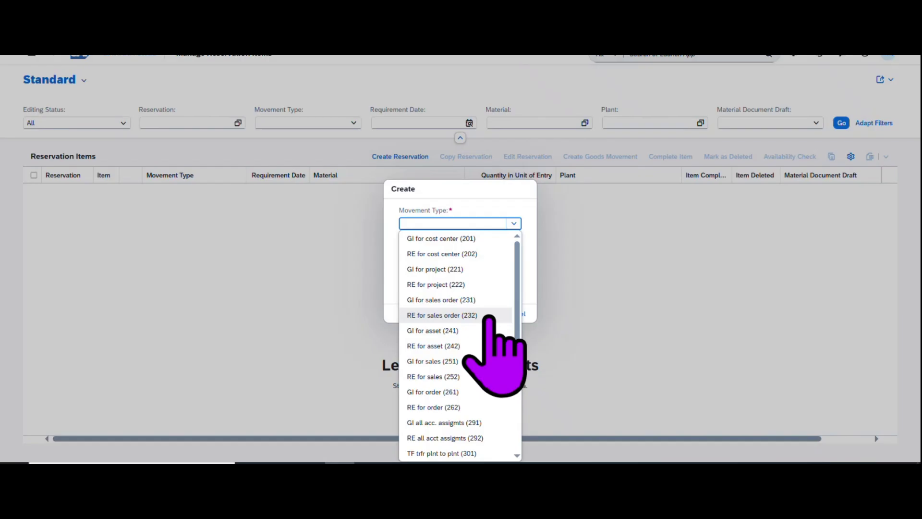
pyautogui.click(475, 361)
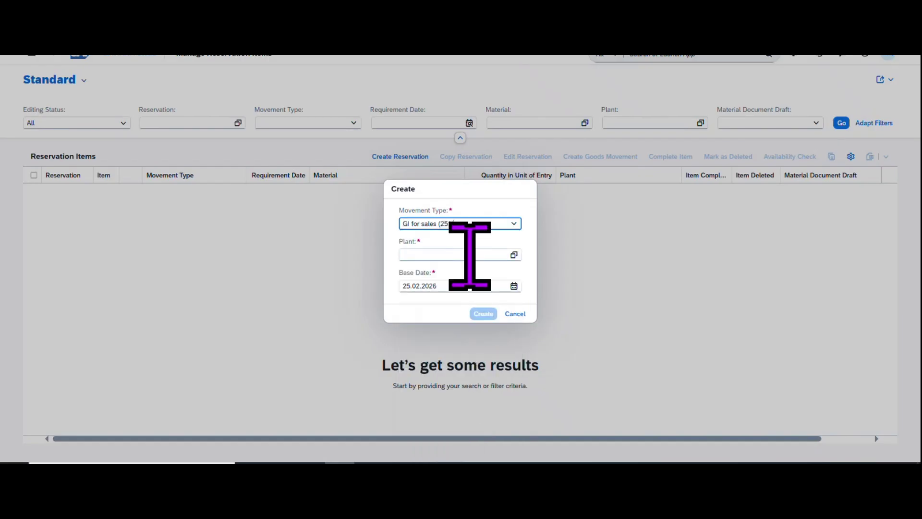
# - Check the Division column in the Excel sheet, set the reservation's plant to 1110, and create the reservation draft
pyautogui.click(488, 475)
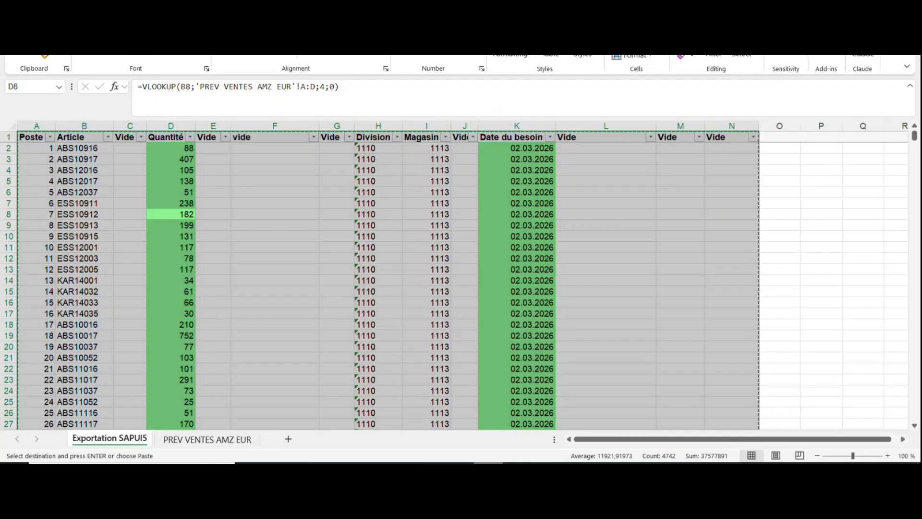
pyautogui.hotkey('alt', 'Tab')
pyautogui.click(452, 254)
pyautogui.write('11')
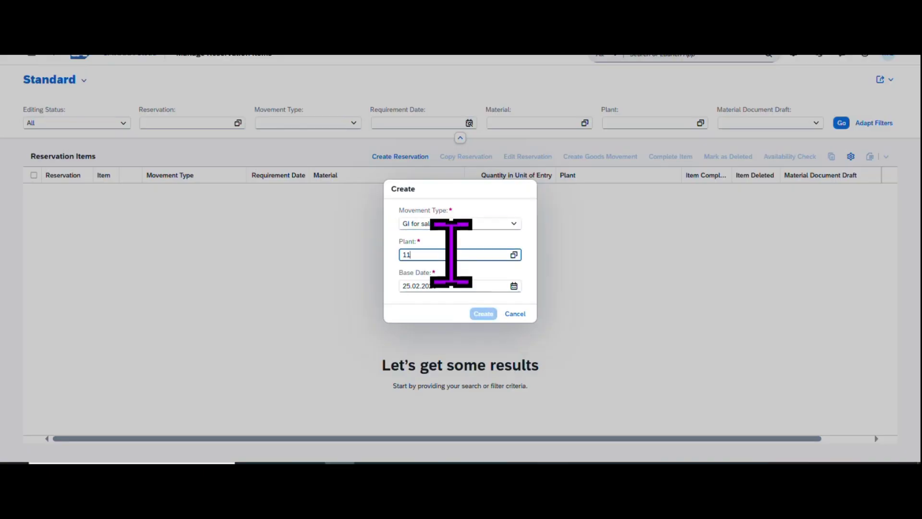
pyautogui.write('10')
pyautogui.click(466, 286)
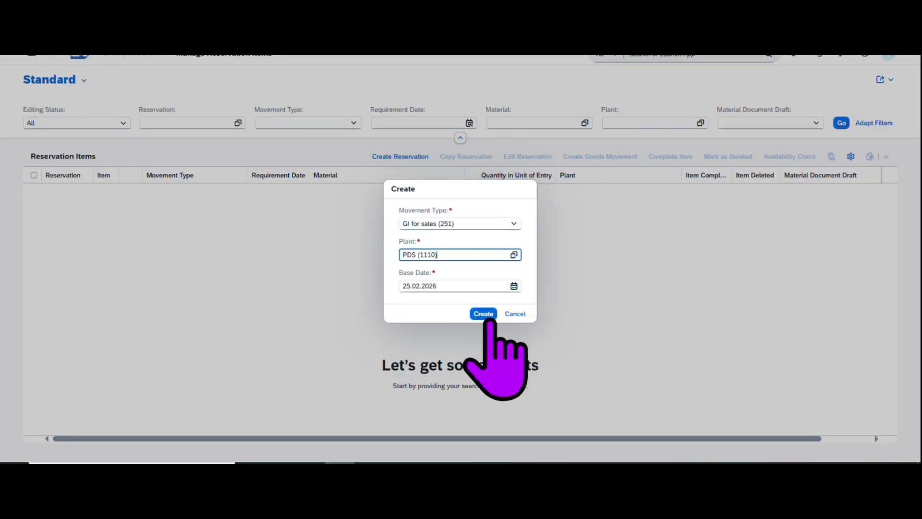
pyautogui.click(485, 315)
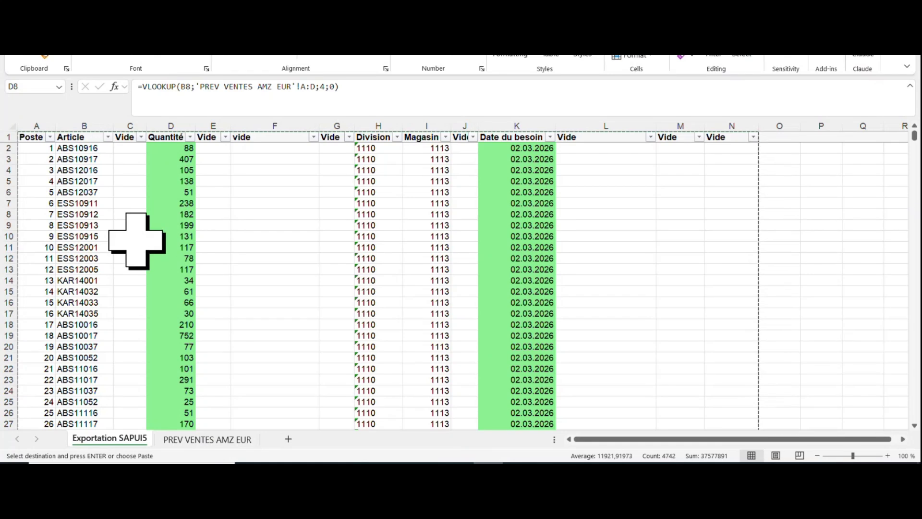
# - Select the data range A2:N789 without the header row on the Exportation SAPUI5 sheet in Excel and copy it
pyautogui.click(34, 148)
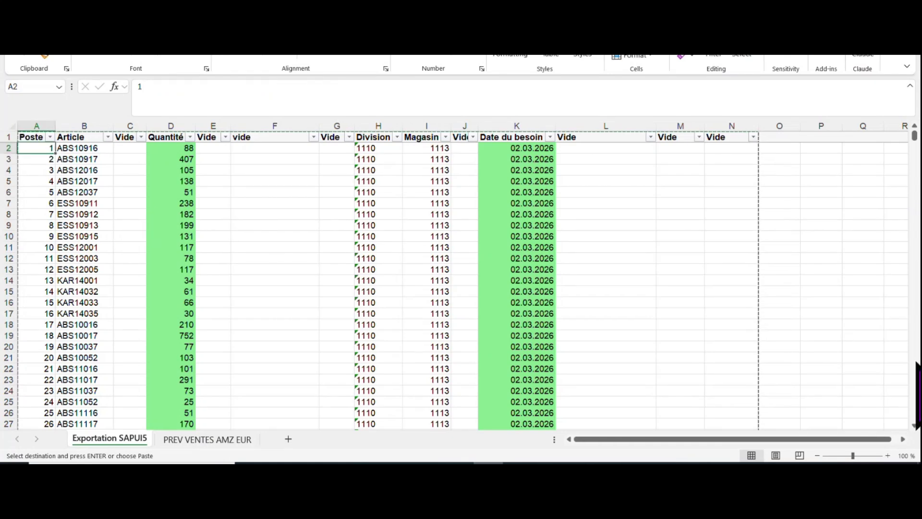
pyautogui.scroll(-20, 917, 365)
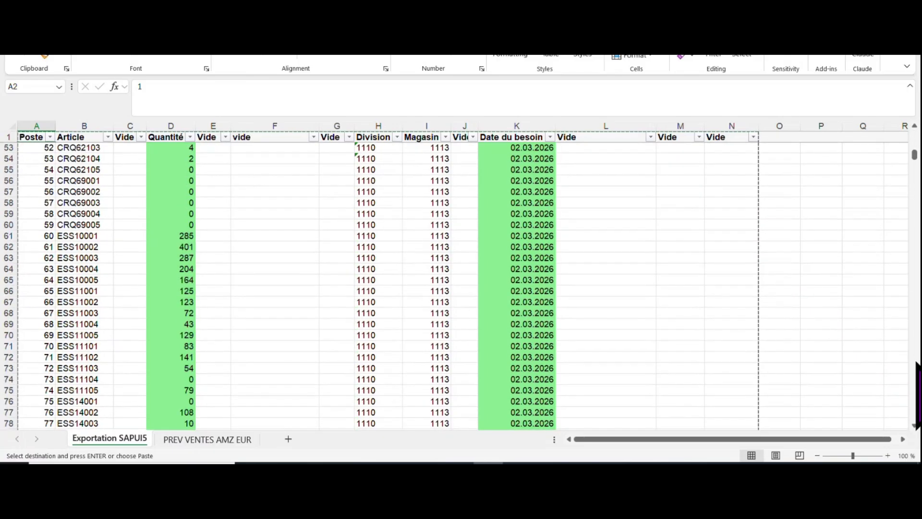
pyautogui.scroll(-20, 917, 370)
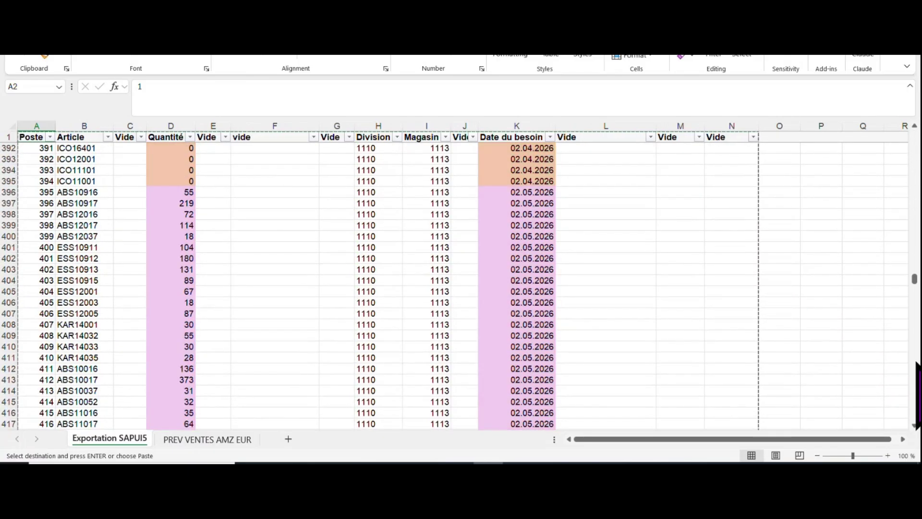
pyautogui.scroll(-20, 917, 385)
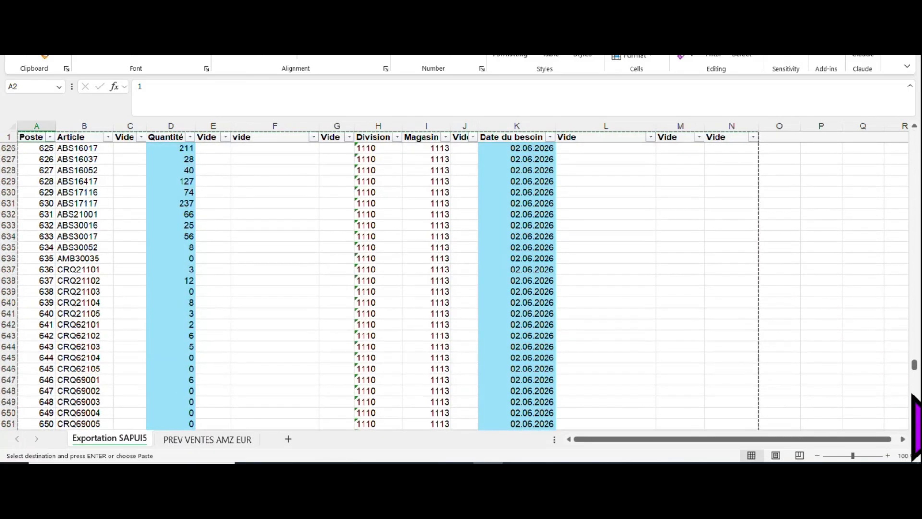
pyautogui.scroll(-9, 914, 404)
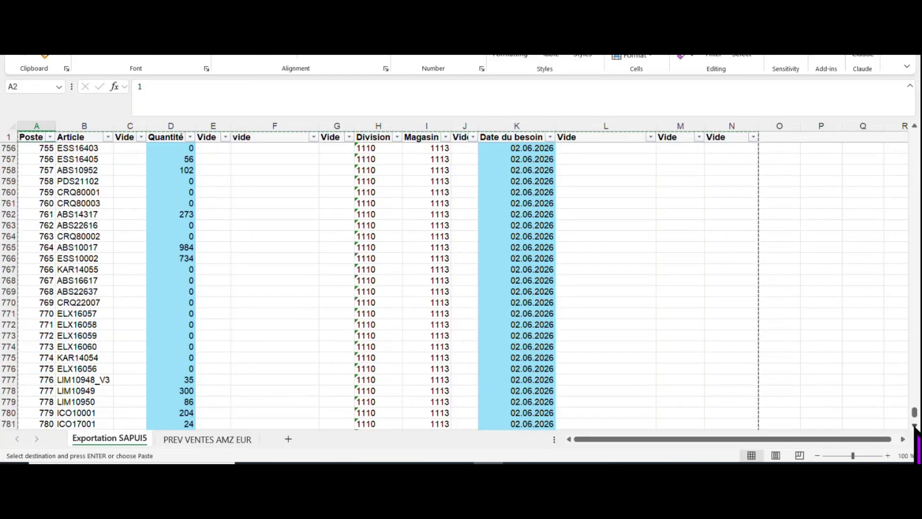
pyautogui.click(914, 425)
pyautogui.click(914, 425)
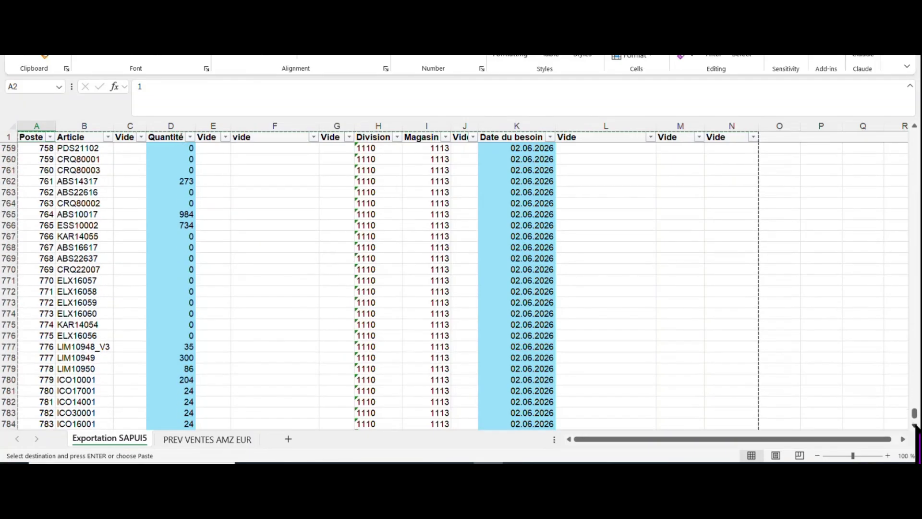
pyautogui.scroll(-4, 914, 418)
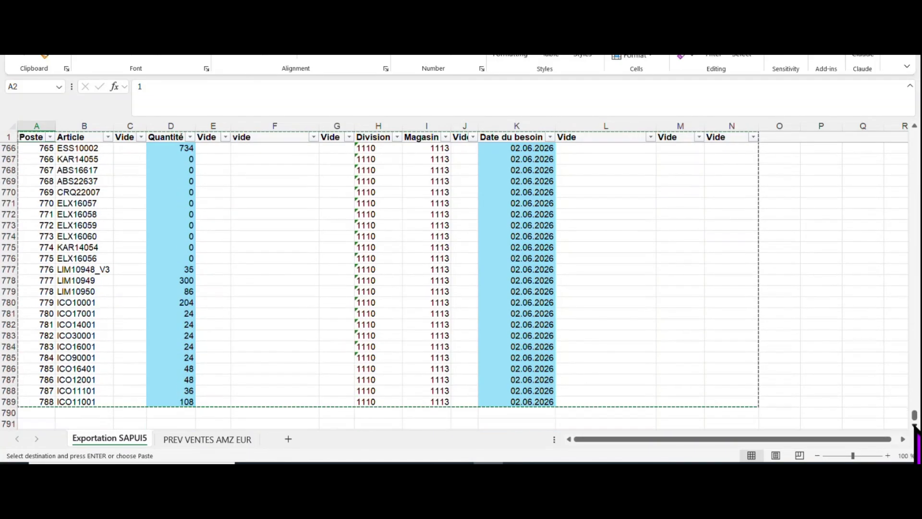
pyautogui.keyDown('shift'); pyautogui.click(747, 336); pyautogui.keyUp('shift')
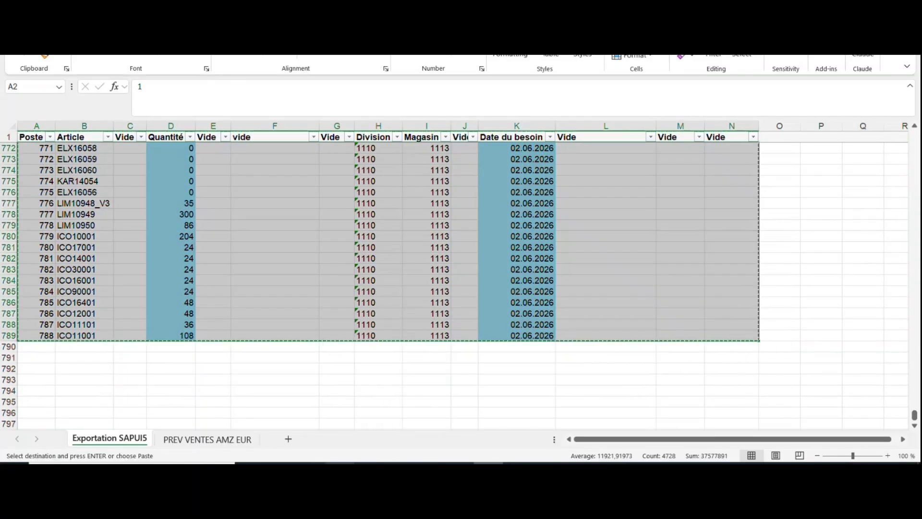
# - Switch back to the SAP reservation draft and enter AMAZON SELLE as the goods recipient
pyautogui.click(340, 473)
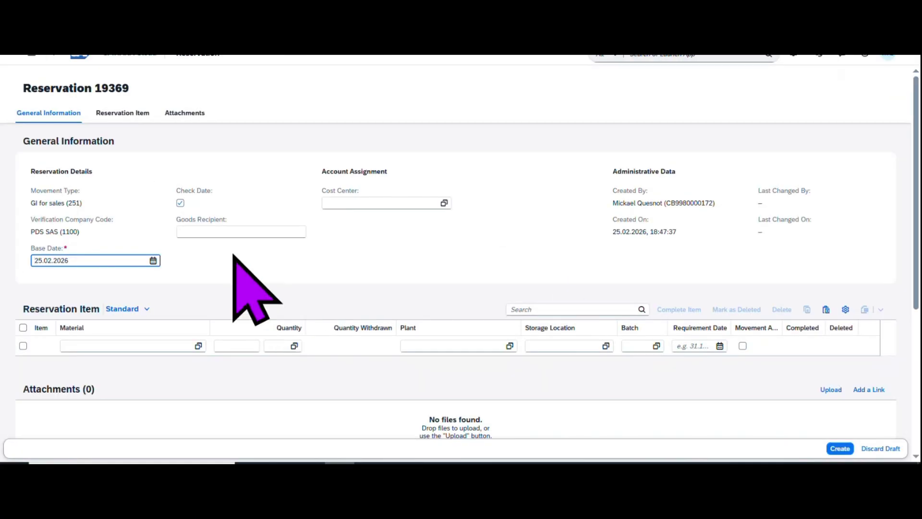
pyautogui.click(232, 233)
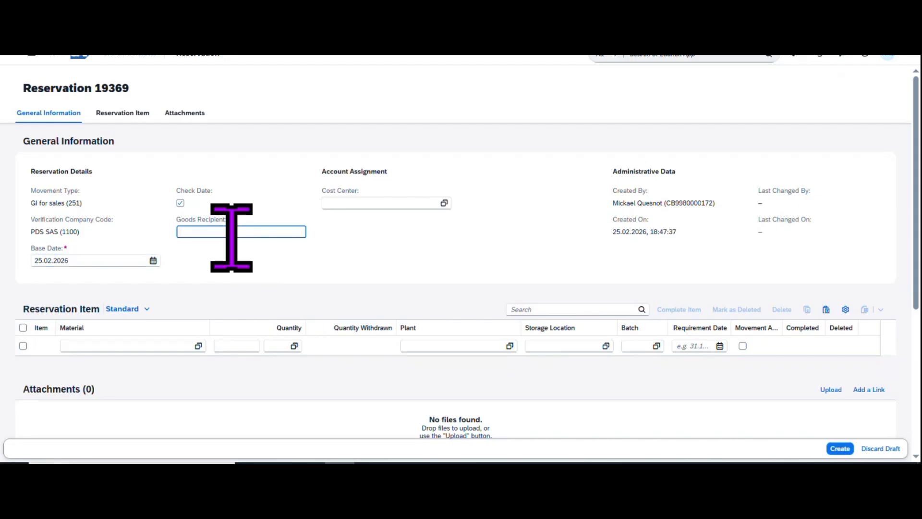
pyautogui.write('AMAZON SELLE')
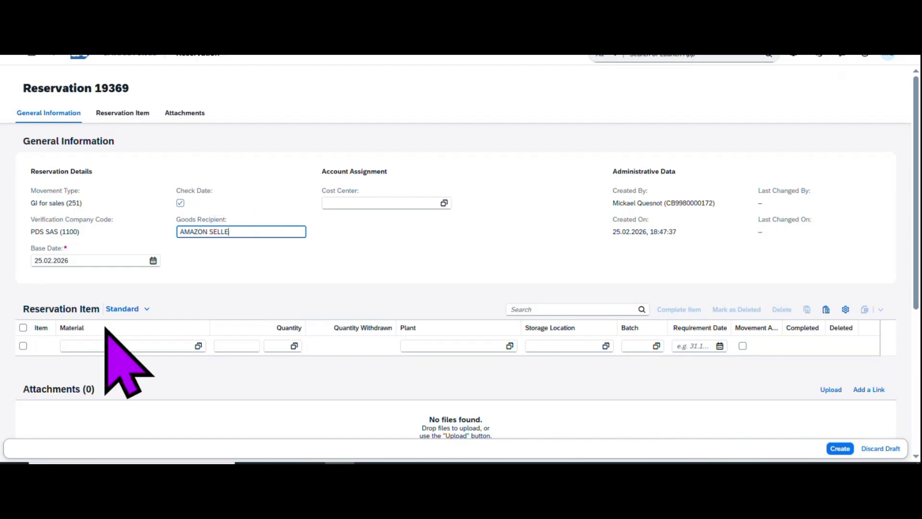
pyautogui.click(23, 345)
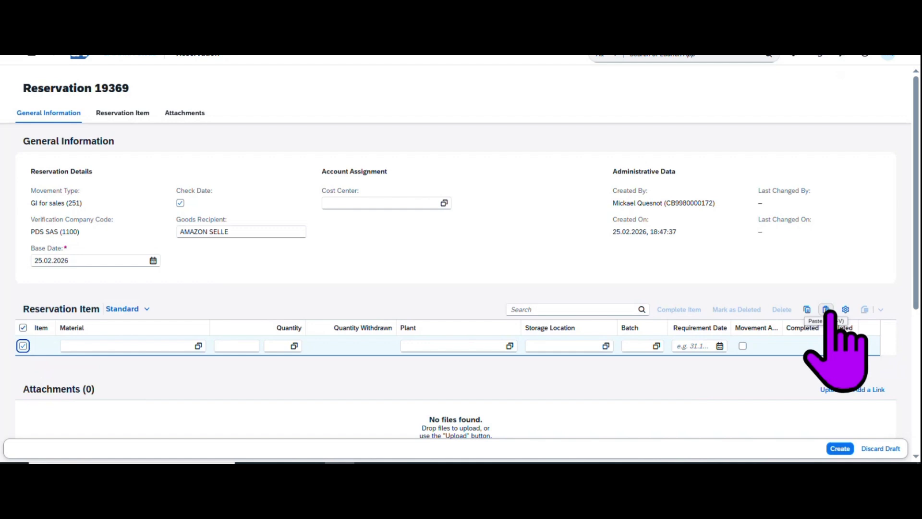
pyautogui.click(22, 345)
pyautogui.click(23, 328)
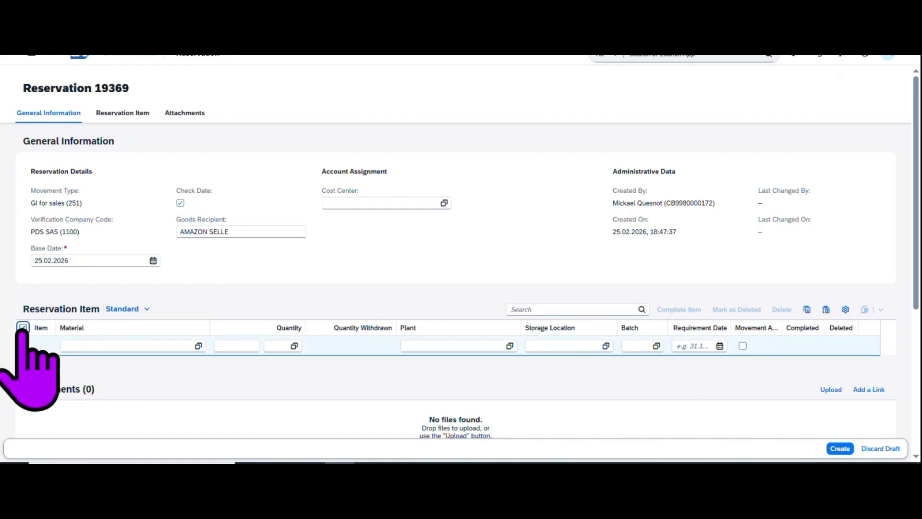
pyautogui.click(23, 328)
pyautogui.click(23, 345)
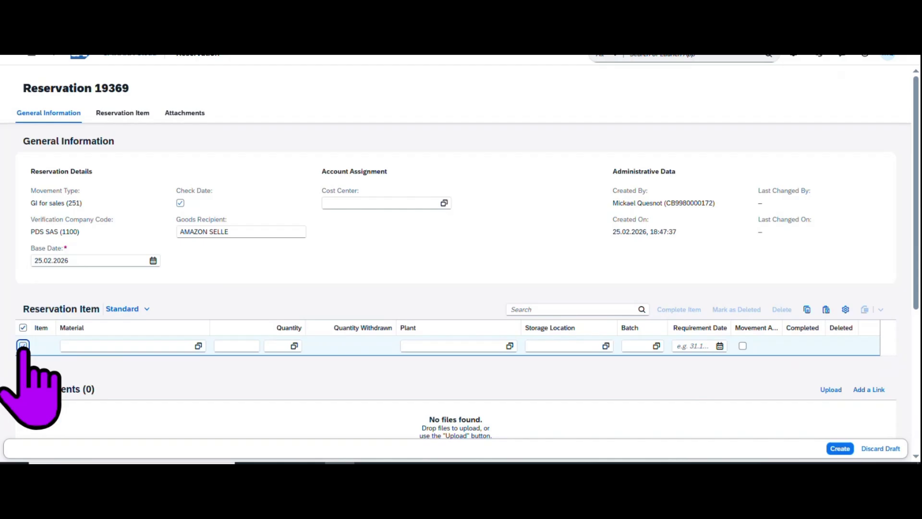
pyautogui.click(23, 345)
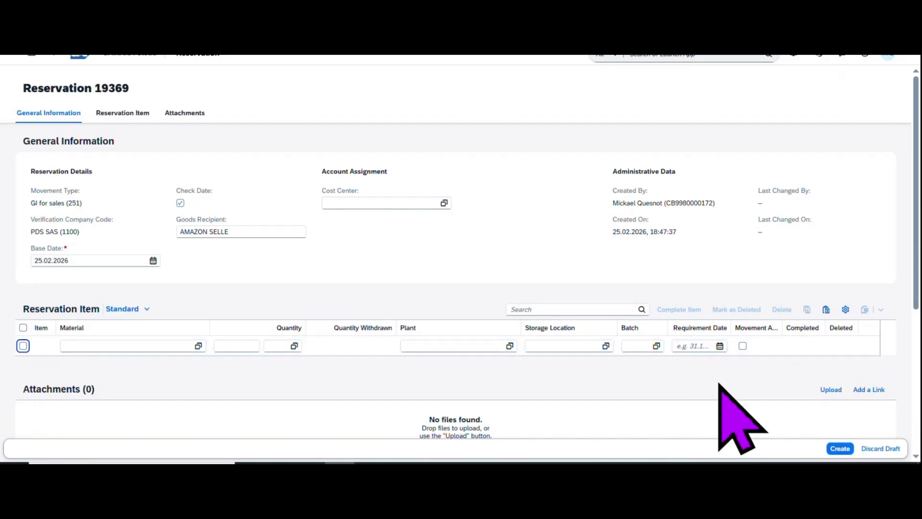
pyautogui.click(22, 345)
pyautogui.click(22, 344)
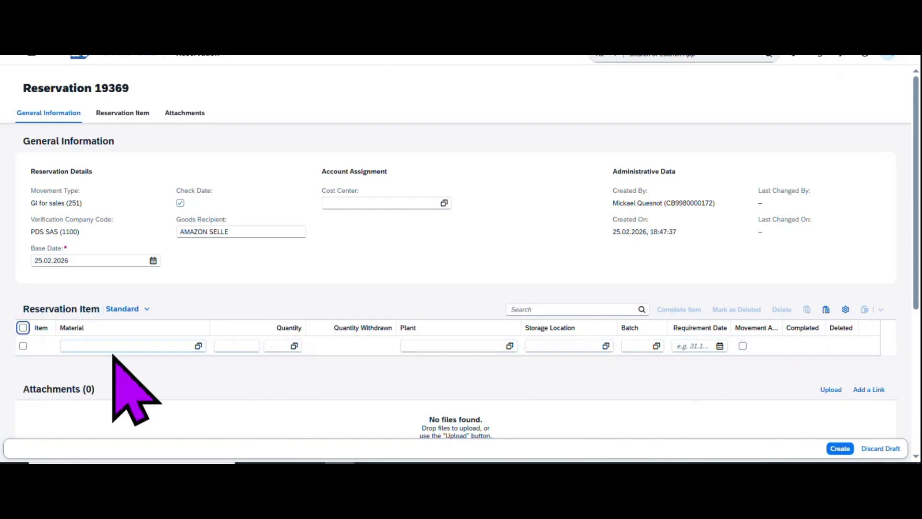
# - Paste the copied rows into the Reservation Item table, allowing the browser to access the clipboard
pyautogui.click(826, 309)
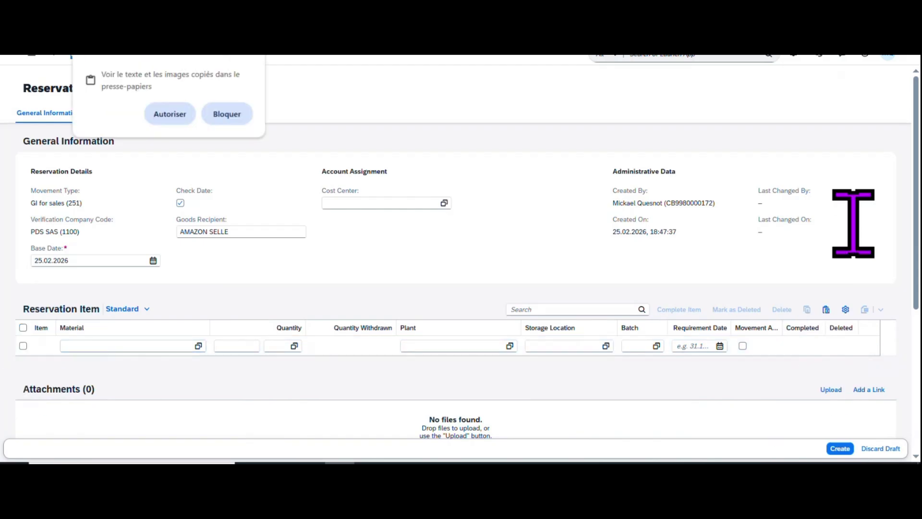
pyautogui.click(160, 110)
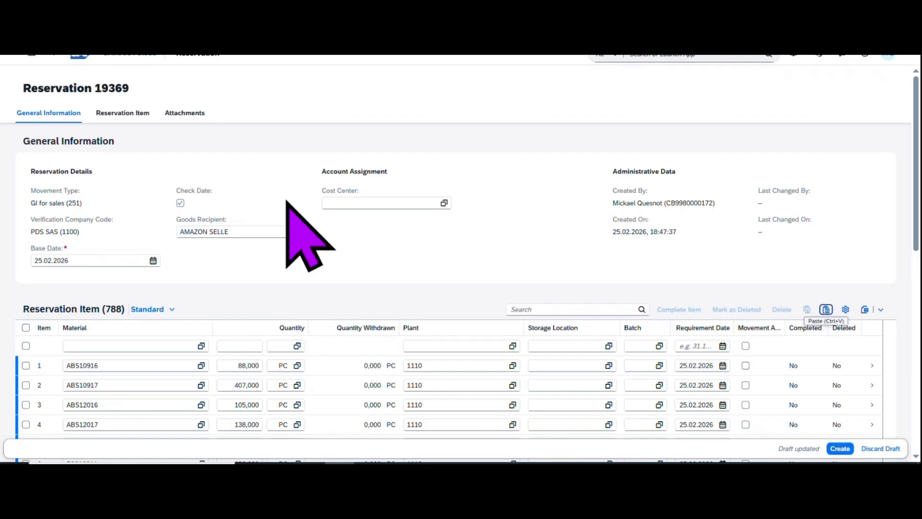
# - Review the pasted reservation items, including their quantities, plant and requirement dates, and load more rows of the list
pyautogui.click(26, 345)
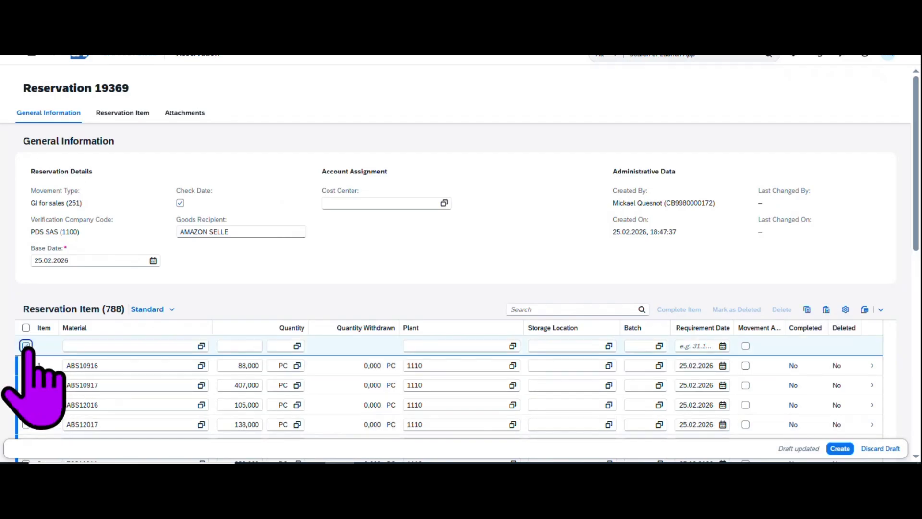
pyautogui.click(27, 346)
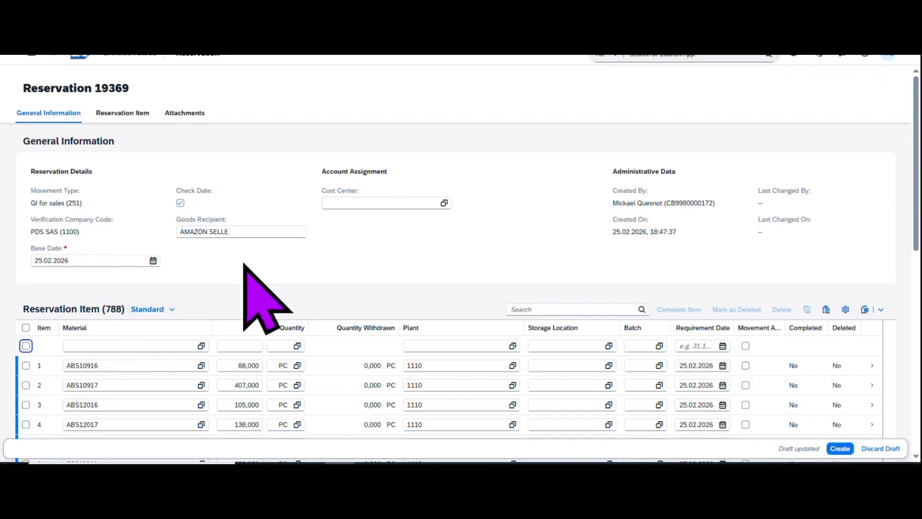
pyautogui.scroll(-4, 288, 268)
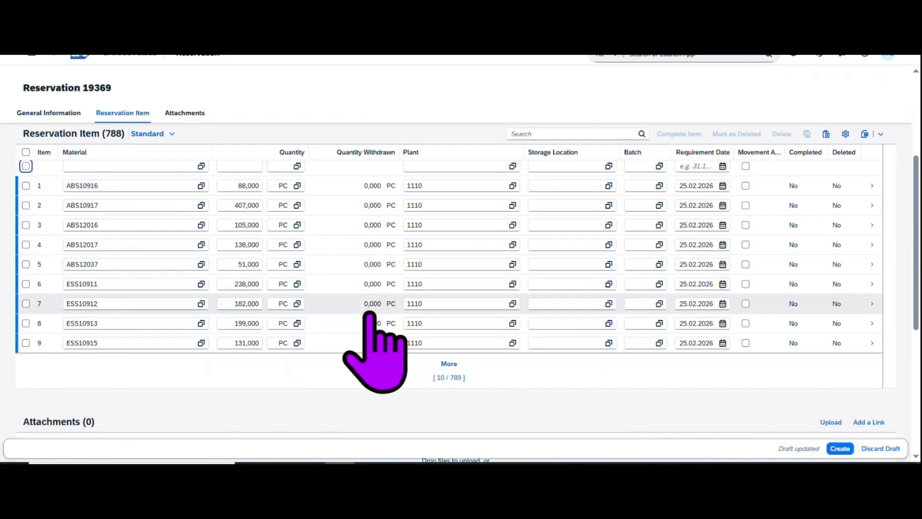
pyautogui.click(449, 367)
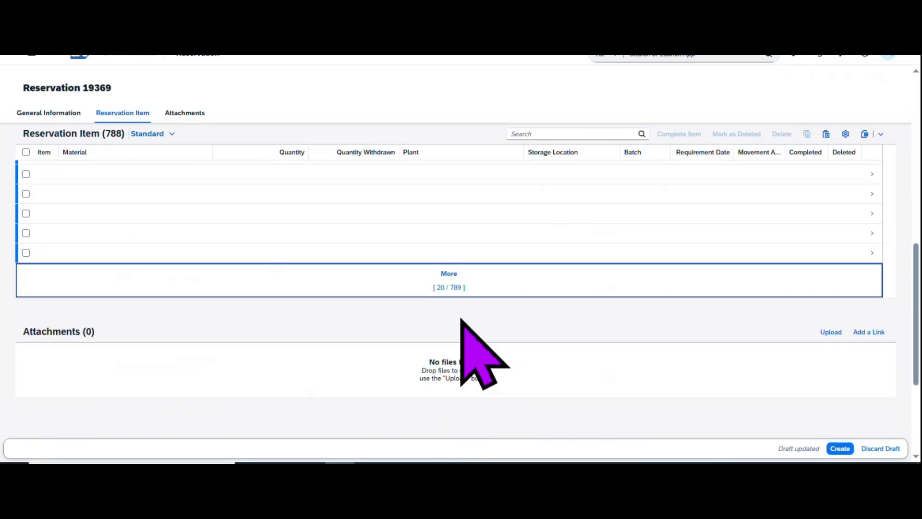
pyautogui.scroll(10, 461, 318)
pyautogui.scroll(-2, 426, 271)
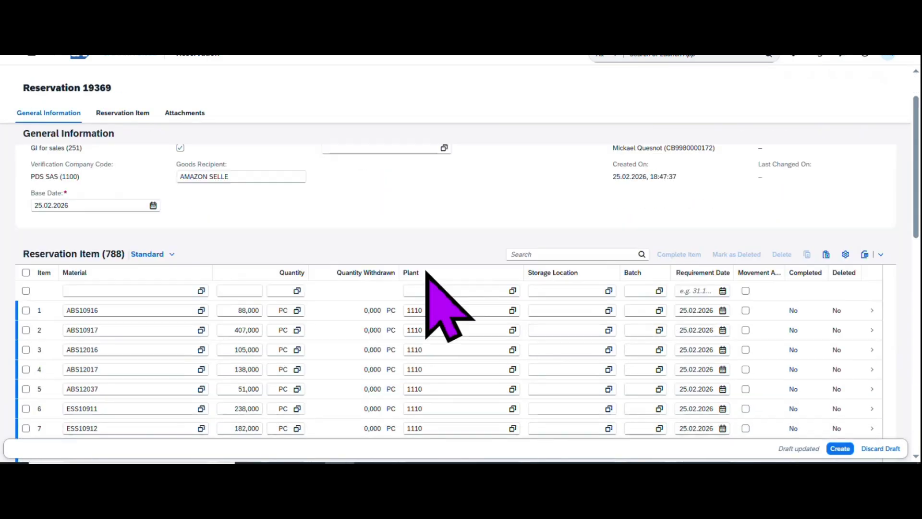
pyautogui.click(25, 268)
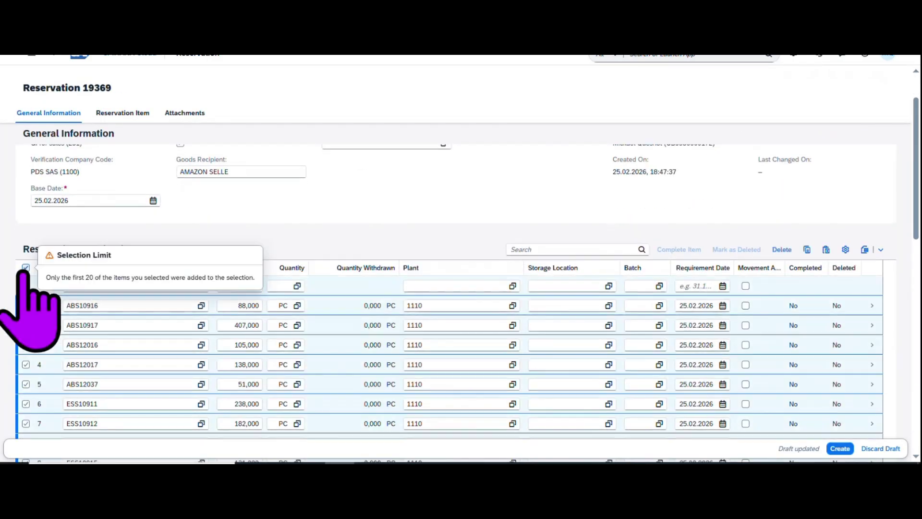
pyautogui.click(26, 268)
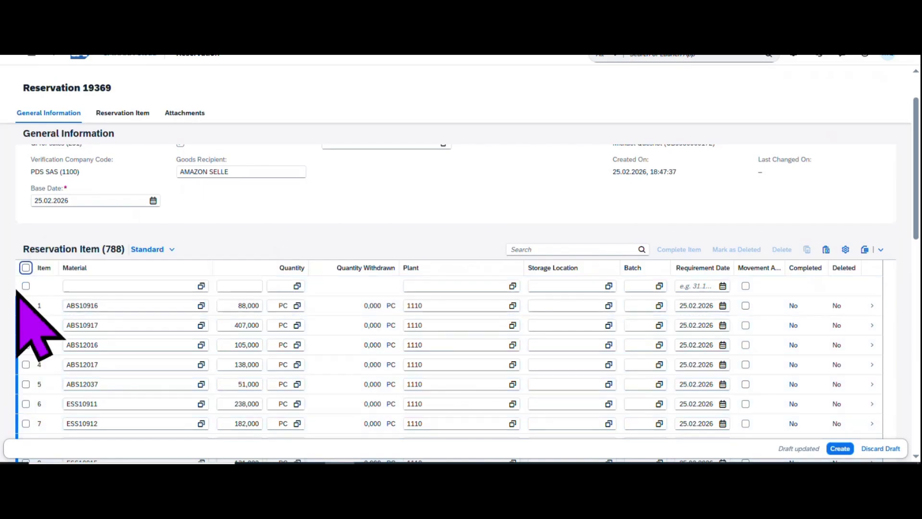
pyautogui.click(24, 287)
pyautogui.click(24, 288)
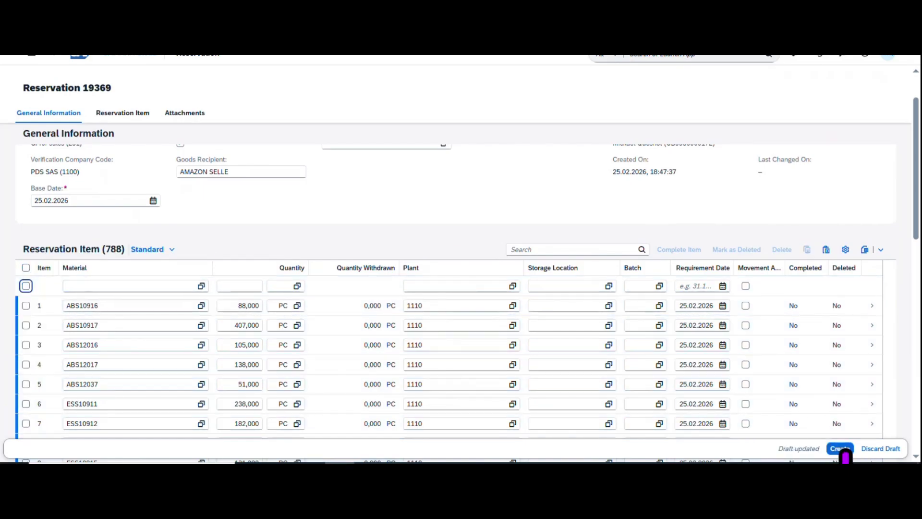
# - Try to create the reservation from the pasted items, and review only the error messages before closing the message list
pyautogui.click(841, 450)
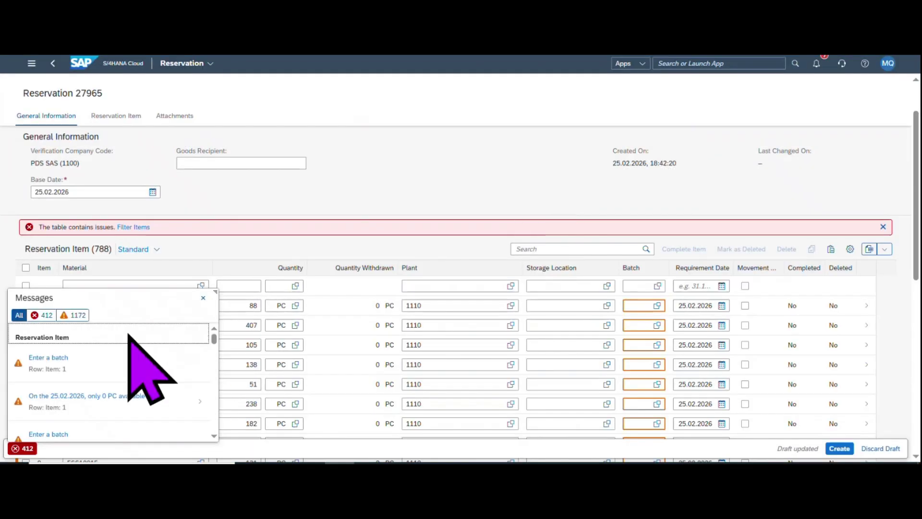
pyautogui.click(46, 316)
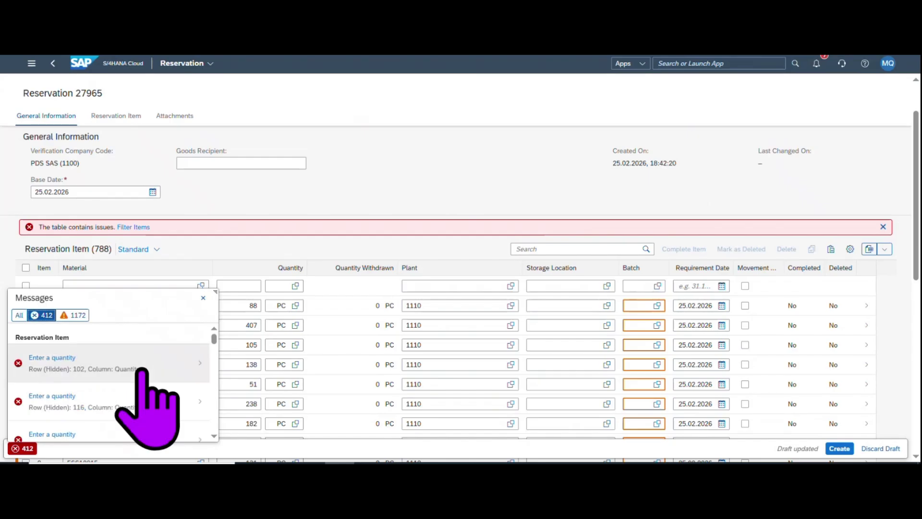
pyautogui.scroll(-5, 123, 358)
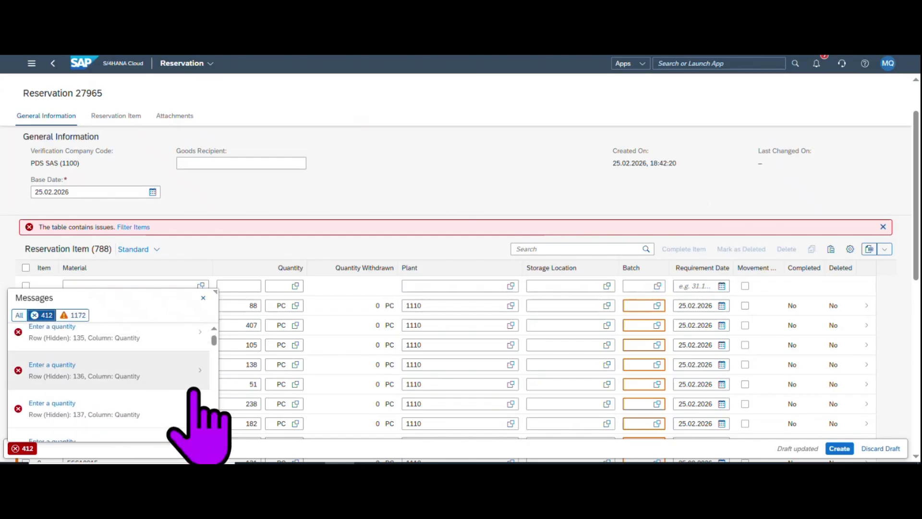
pyautogui.click(203, 298)
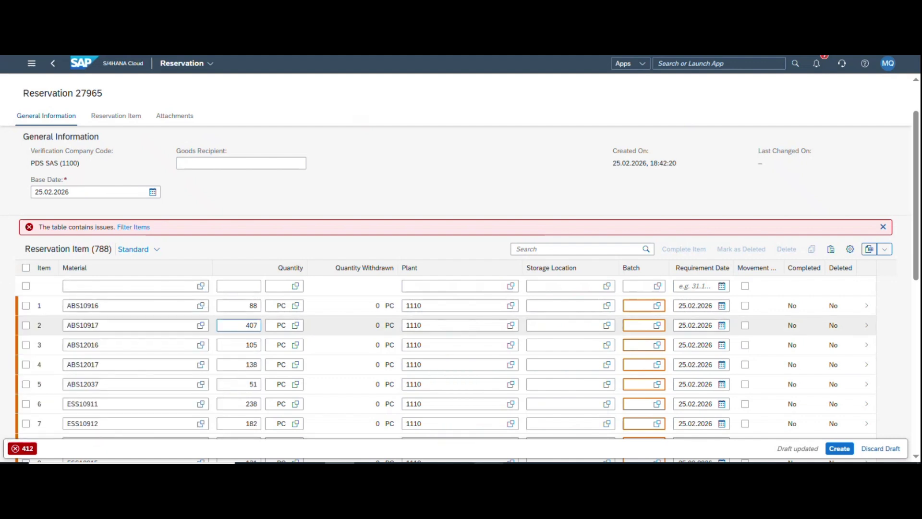
# - Switch to the Exportation SAPUI5 sheet in Excel and filter the Quantité column to exclude rows with quantity 0
pyautogui.click(488, 472)
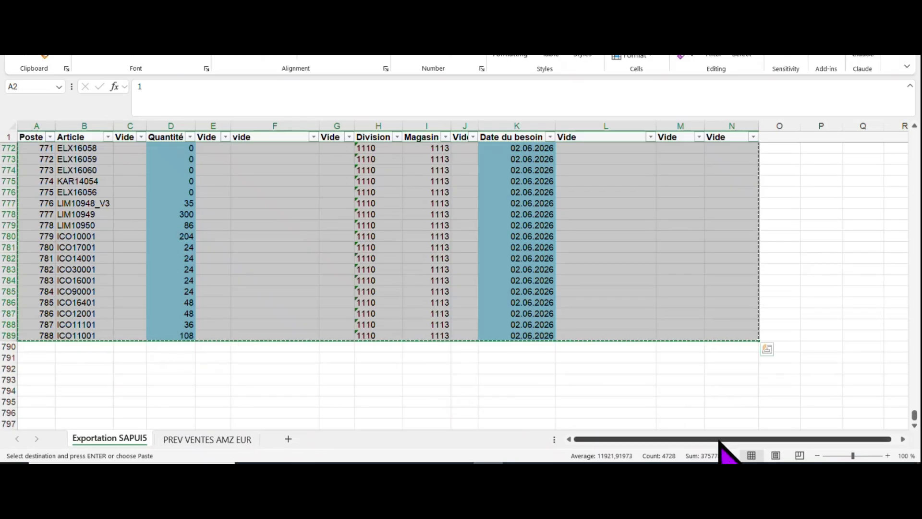
pyautogui.scroll(13, 236, 319)
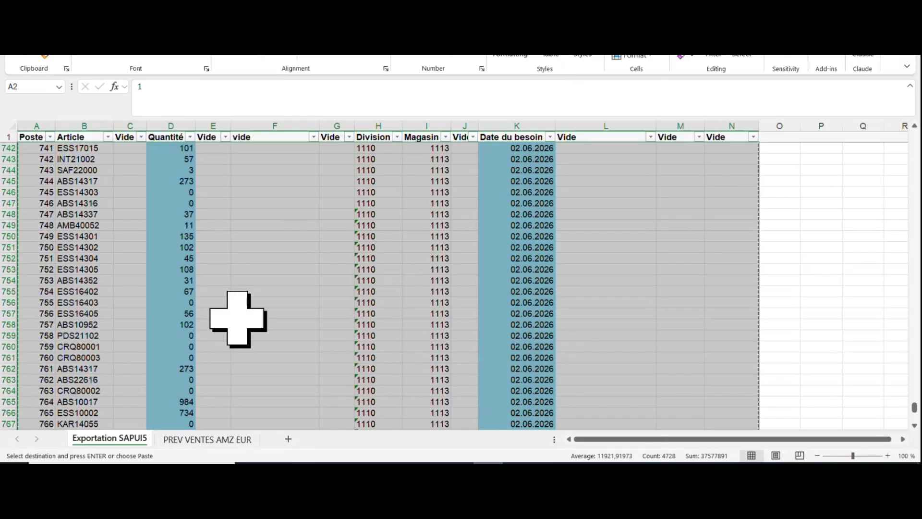
pyautogui.click(190, 136)
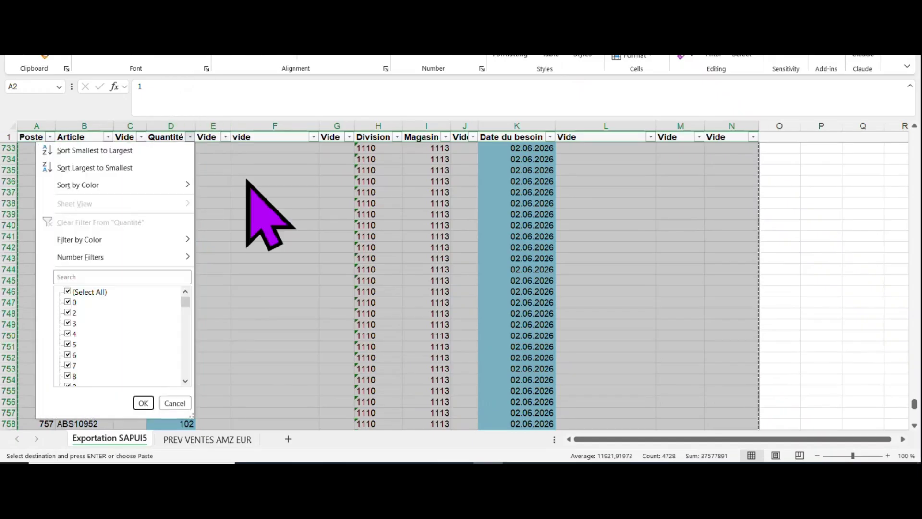
pyautogui.click(68, 302)
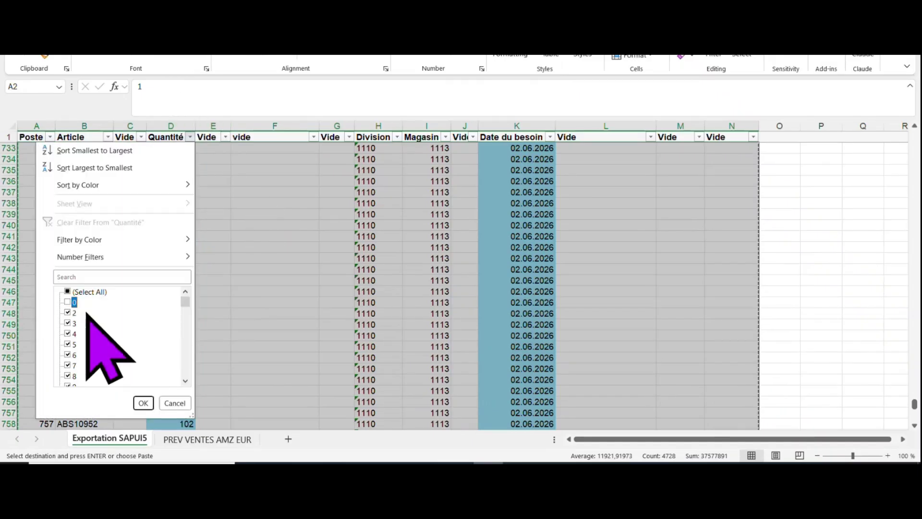
pyautogui.click(143, 402)
pyautogui.scroll(15, 261, 282)
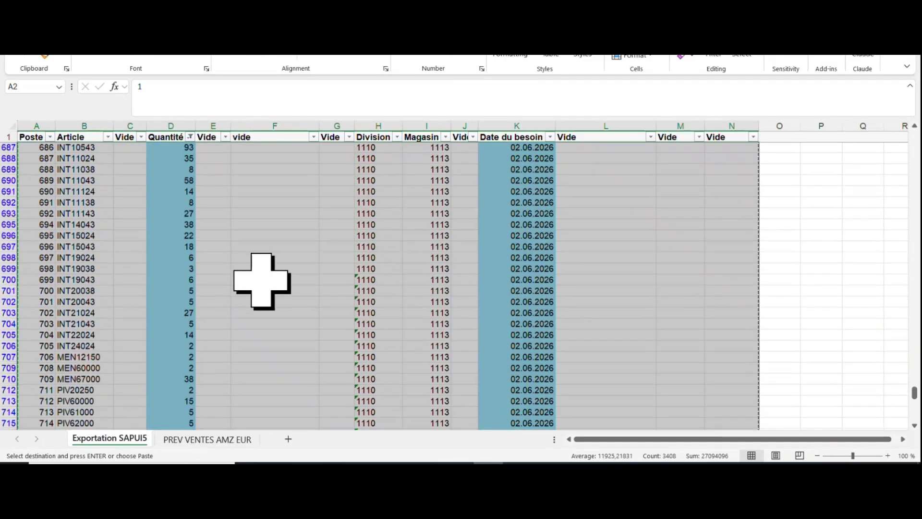
pyautogui.moveTo(914, 390); pyautogui.dragTo(920, 110)
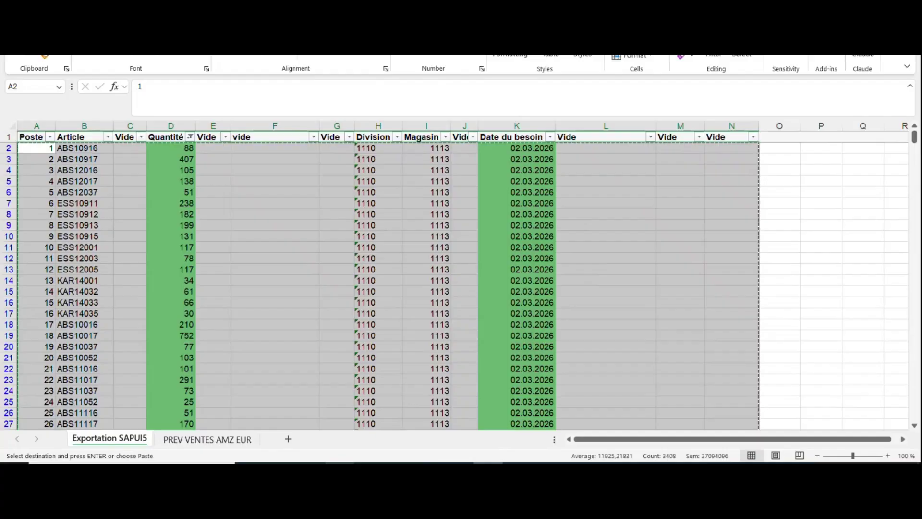
# - Switch back to SAP and discard the faulty reservation draft that has no goods recipient
pyautogui.click(339, 473)
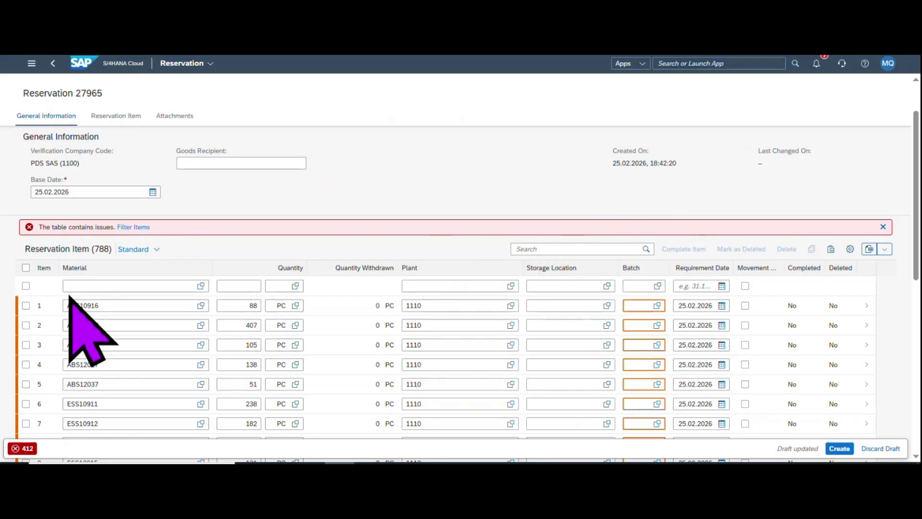
pyautogui.click(881, 448)
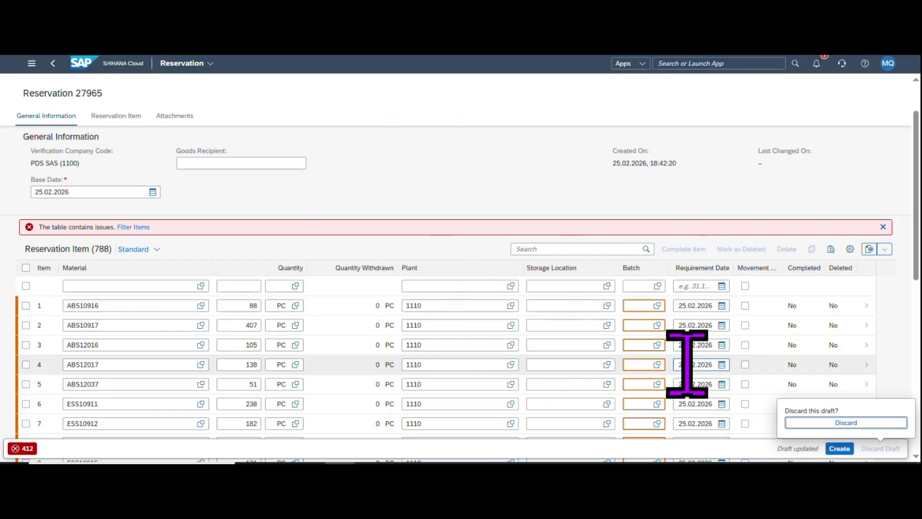
pyautogui.click(829, 422)
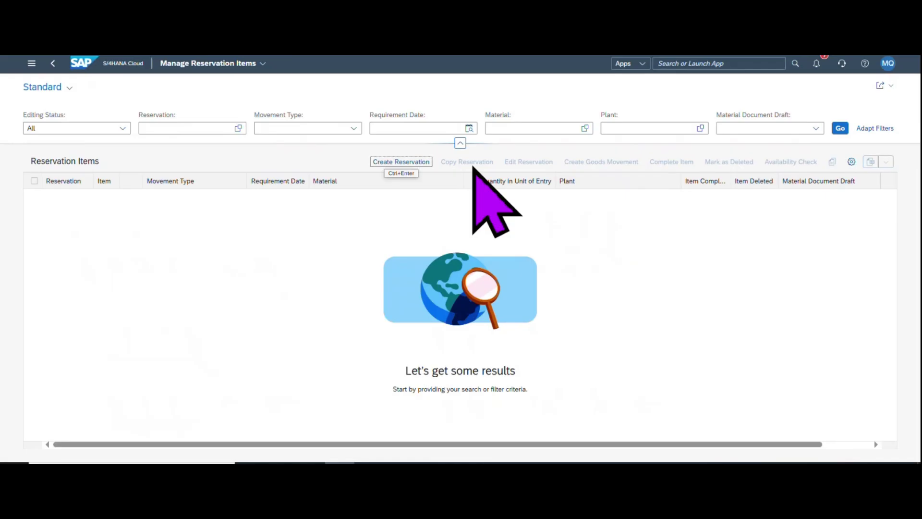
# - Create a new reservation with movement type GI for sales (251) and plant 1110, and paste the filtered Excel rows into its item table
pyautogui.click(409, 163)
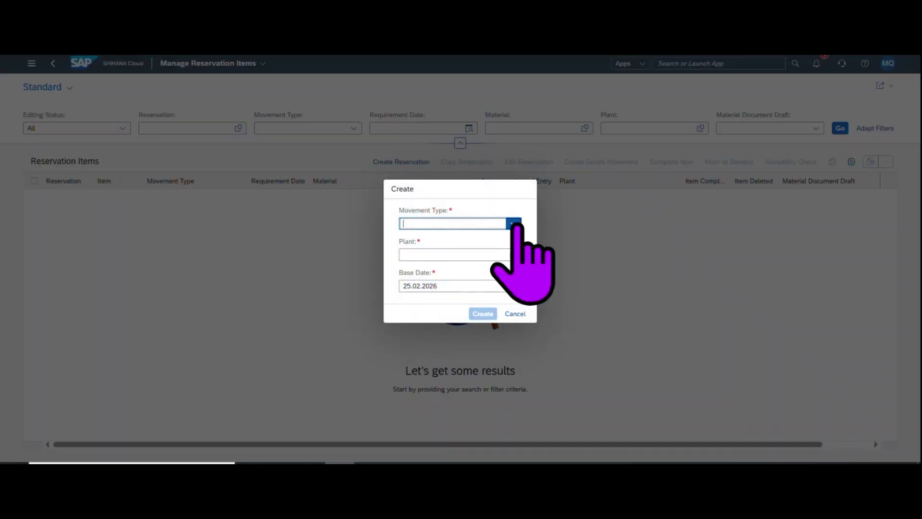
pyautogui.click(514, 223)
pyautogui.click(481, 360)
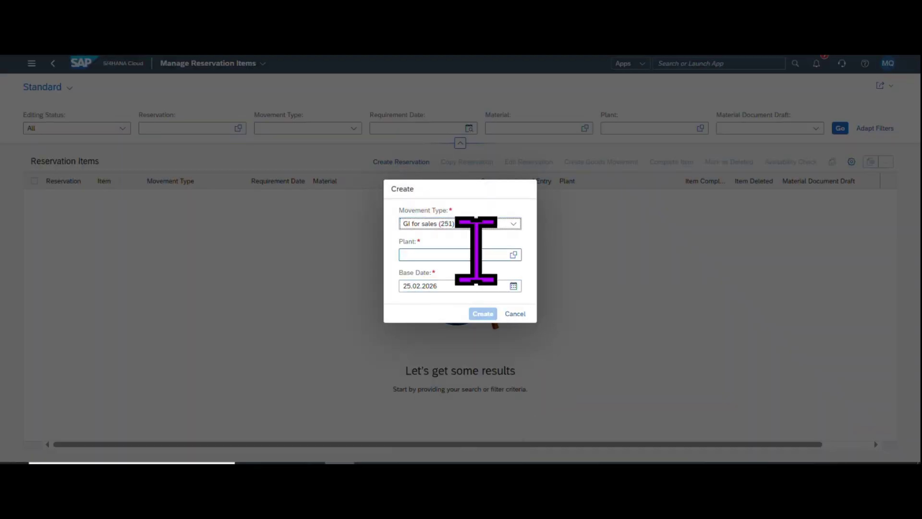
pyautogui.click(475, 254)
pyautogui.write('1110')
pyautogui.press('Tab')
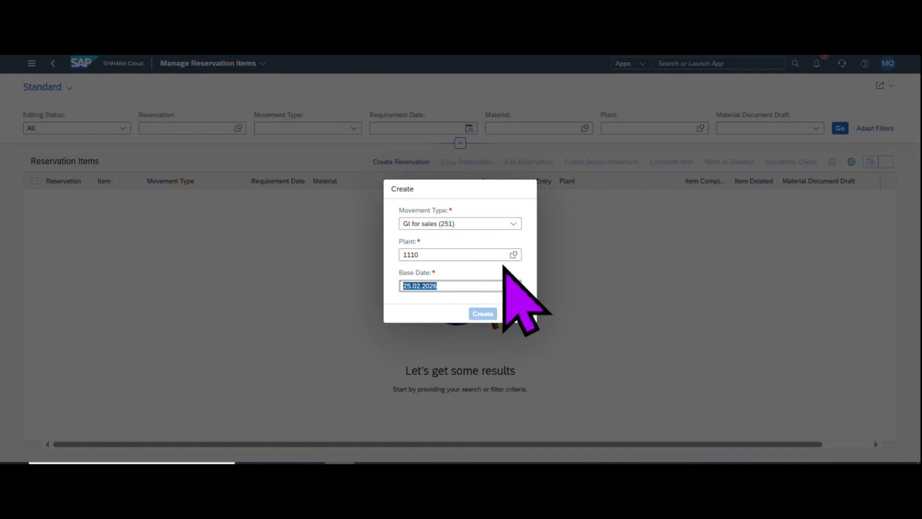
pyautogui.click(483, 313)
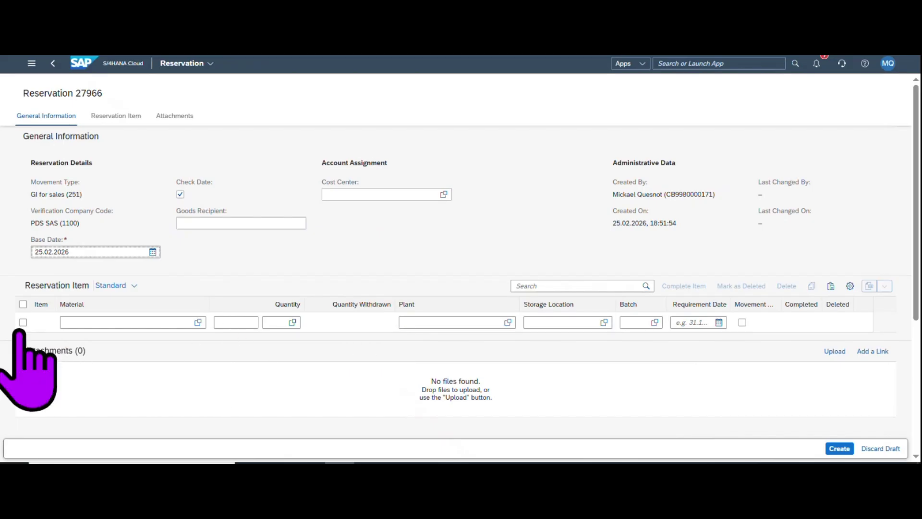
pyautogui.click(831, 285)
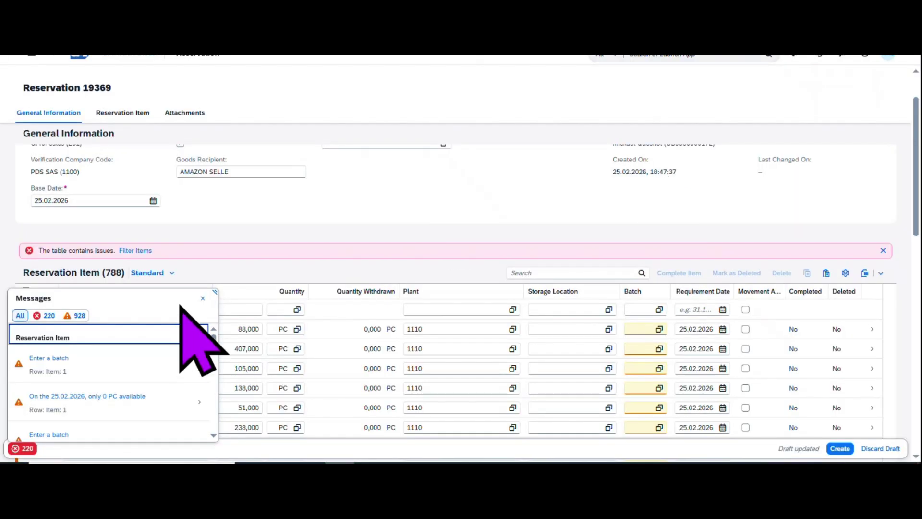
# - Discard the faulty AMAZON SELLE reservation draft in the other SAP window and reload its list of reservation items
pyautogui.click(202, 298)
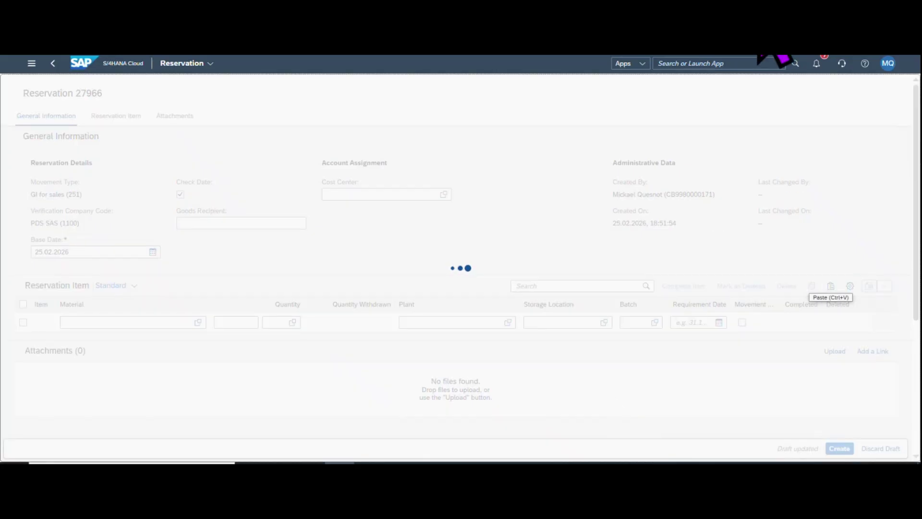
pyautogui.click(880, 448)
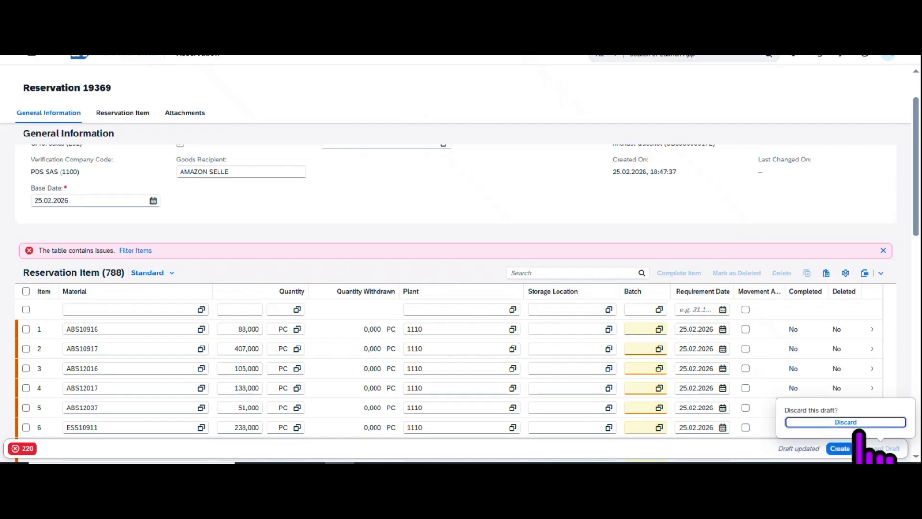
pyautogui.click(858, 423)
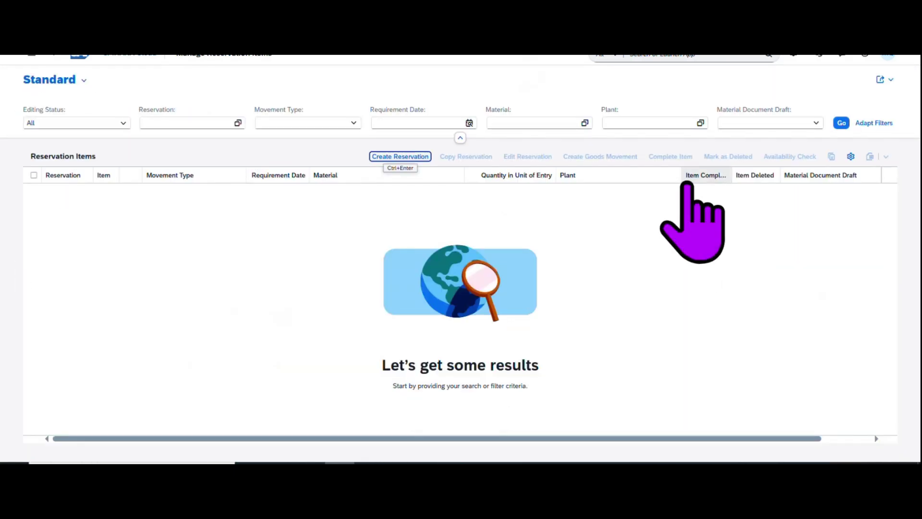
pyautogui.click(841, 122)
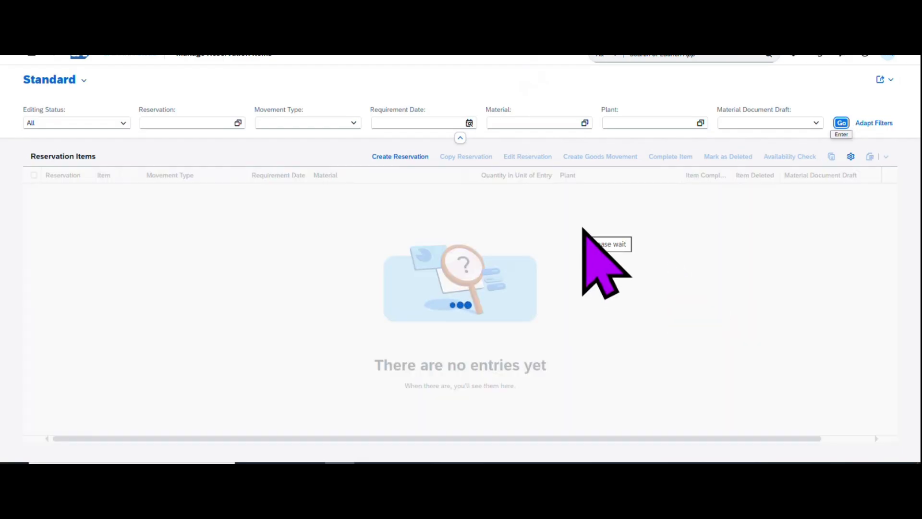
# - In this second SAP window, start another GI for sales (251) reservation for plant 1110 and paste the filtered rows as items
pyautogui.click(400, 156)
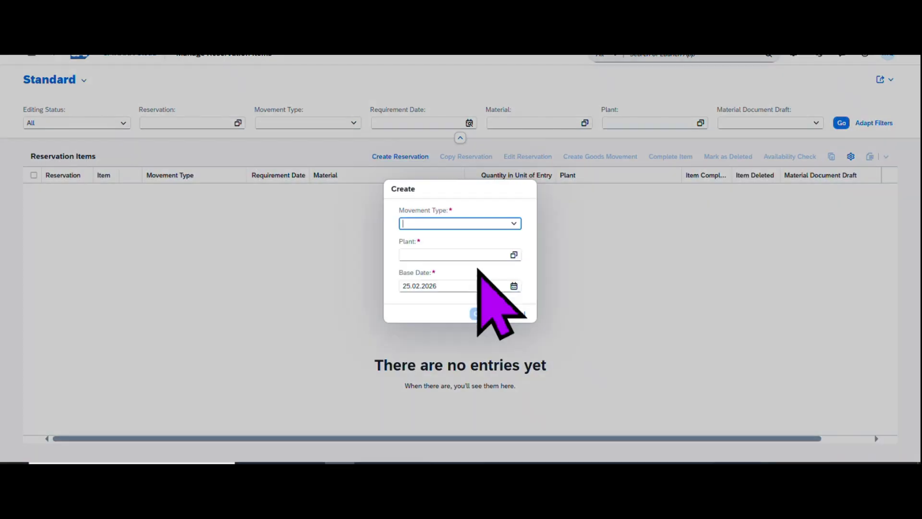
pyautogui.click(513, 223)
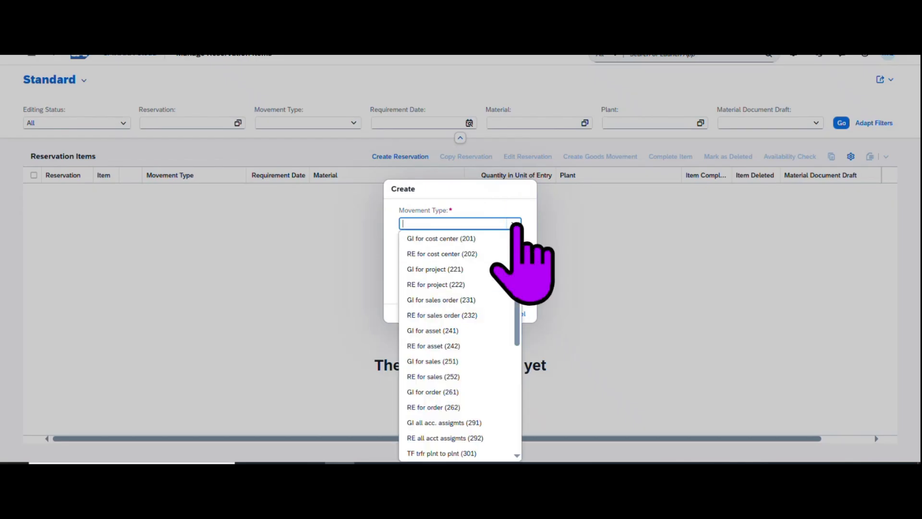
pyautogui.click(468, 361)
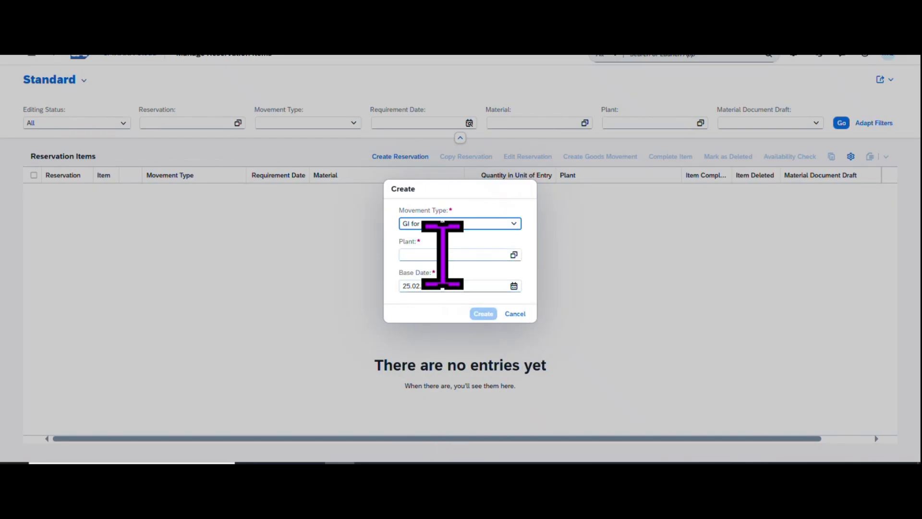
pyautogui.click(465, 253)
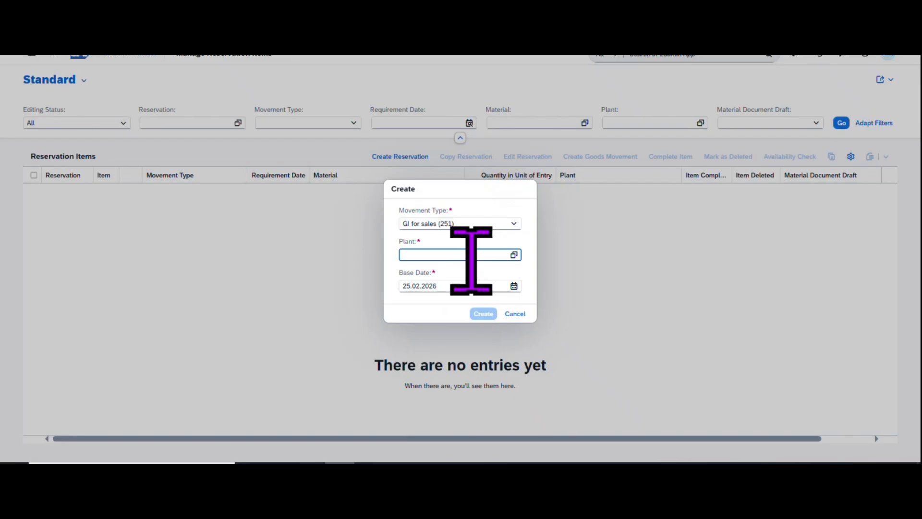
pyautogui.write('1110')
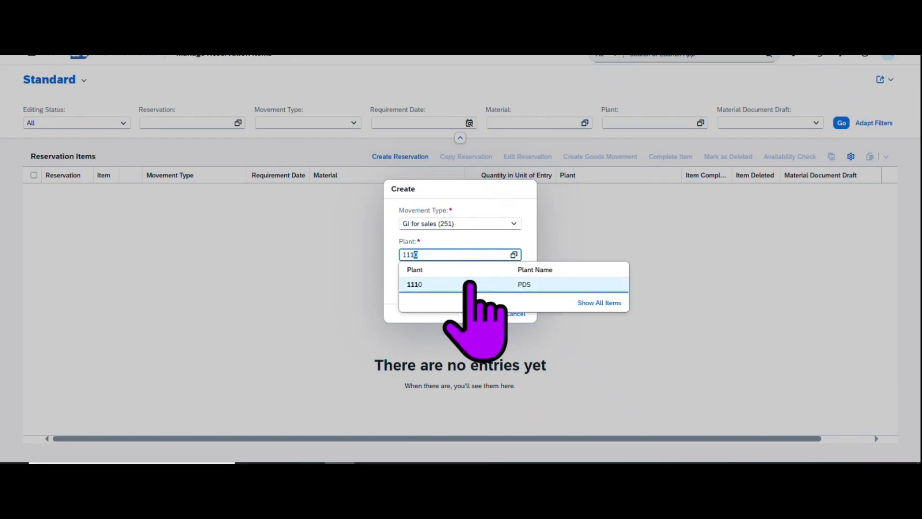
pyautogui.click(469, 284)
pyautogui.click(482, 313)
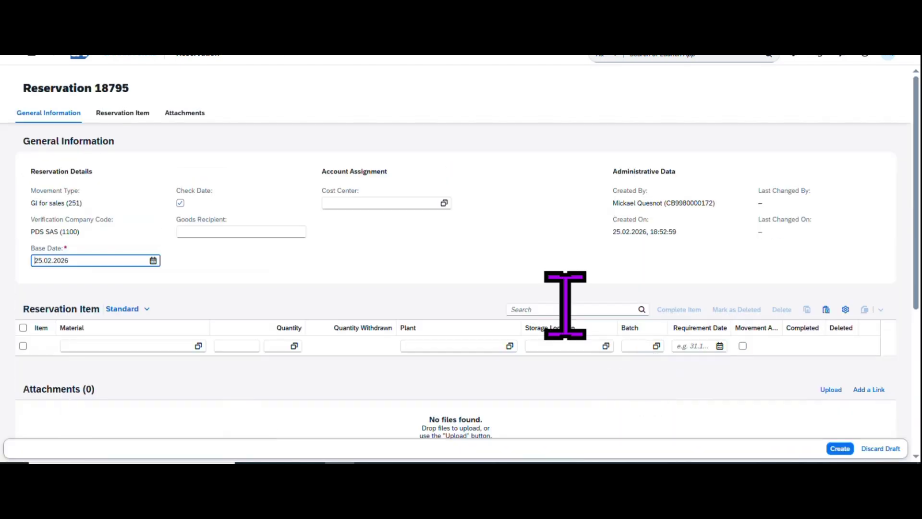
pyautogui.click(826, 310)
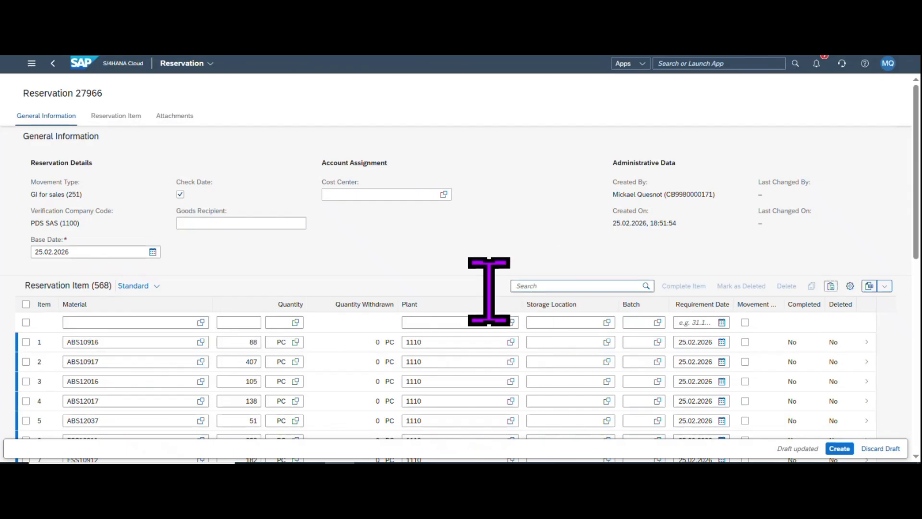
# - Submit both GI for sales reservations in the two SAP windows, waiting for the unresponsive page and accepting the batch and availability warnings
pyautogui.click(839, 448)
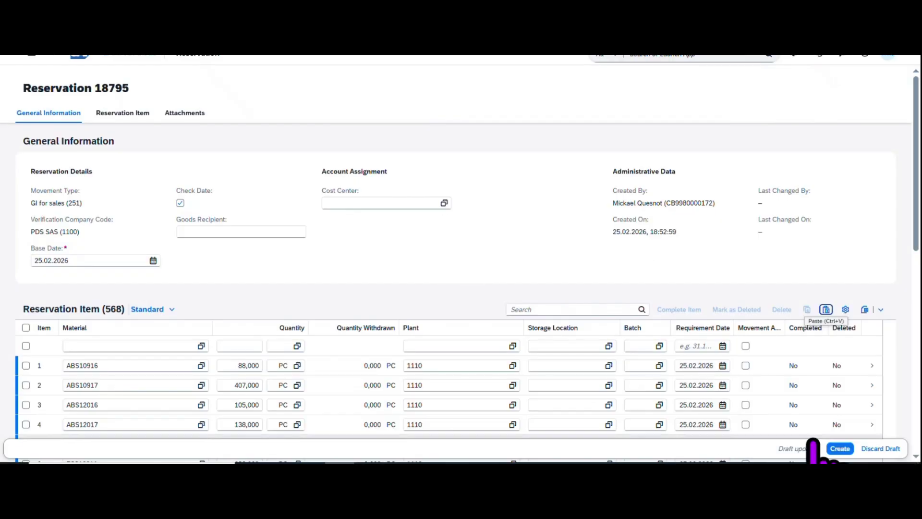
pyautogui.click(848, 448)
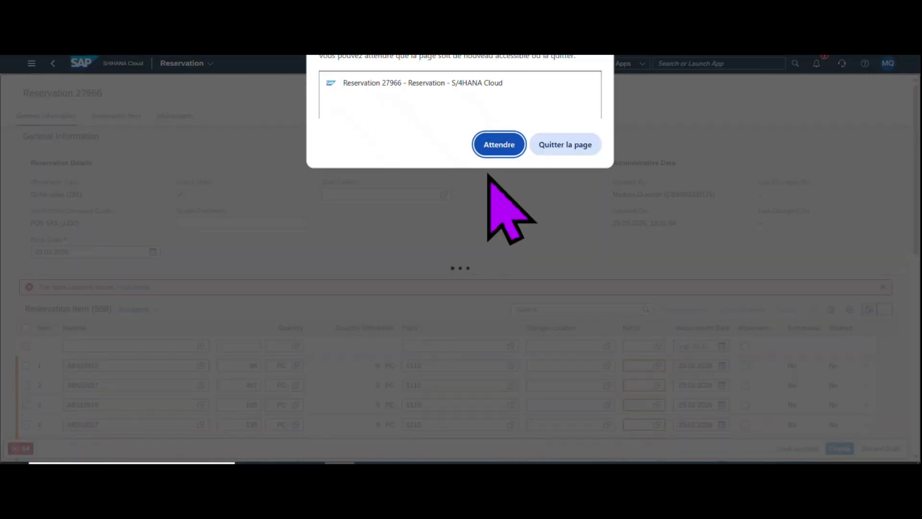
pyautogui.click(498, 148)
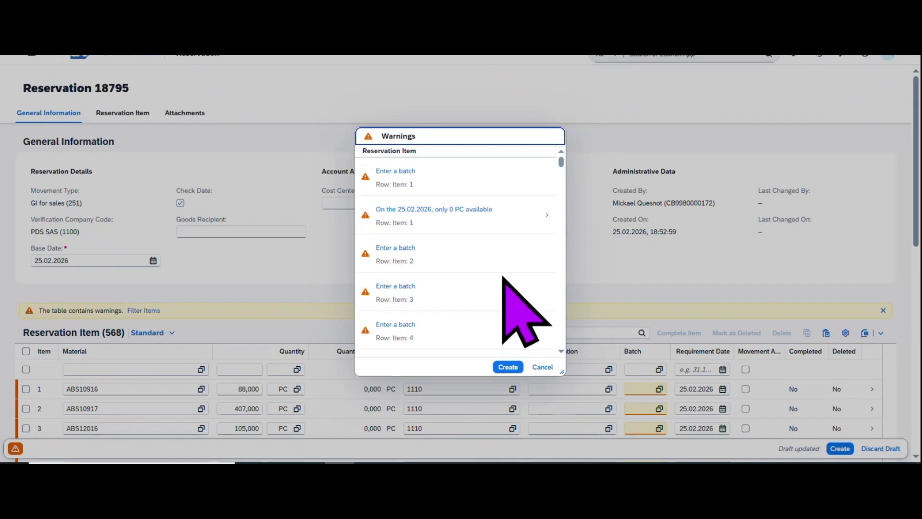
pyautogui.scroll(-15, 503, 277)
pyautogui.click(503, 367)
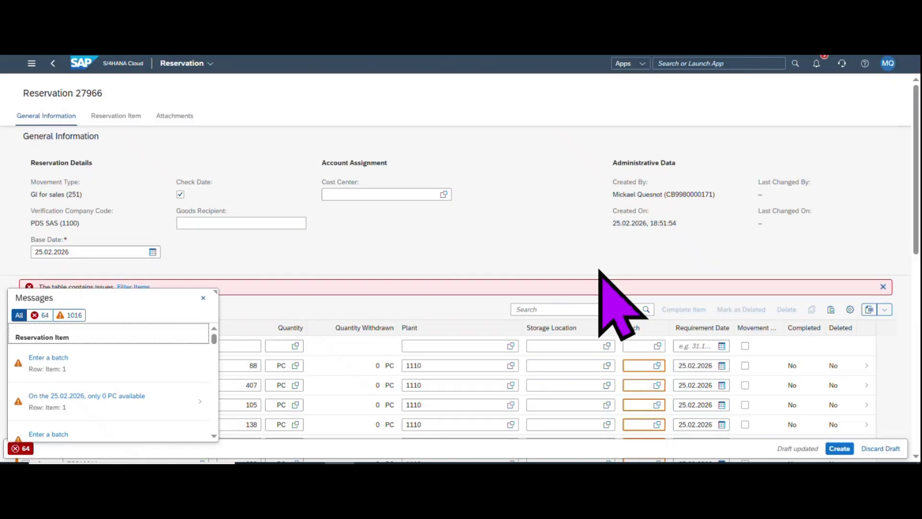
# - Filter the messages of the other reservation draft to errors only and examine the rejected item rows
pyautogui.click(41, 315)
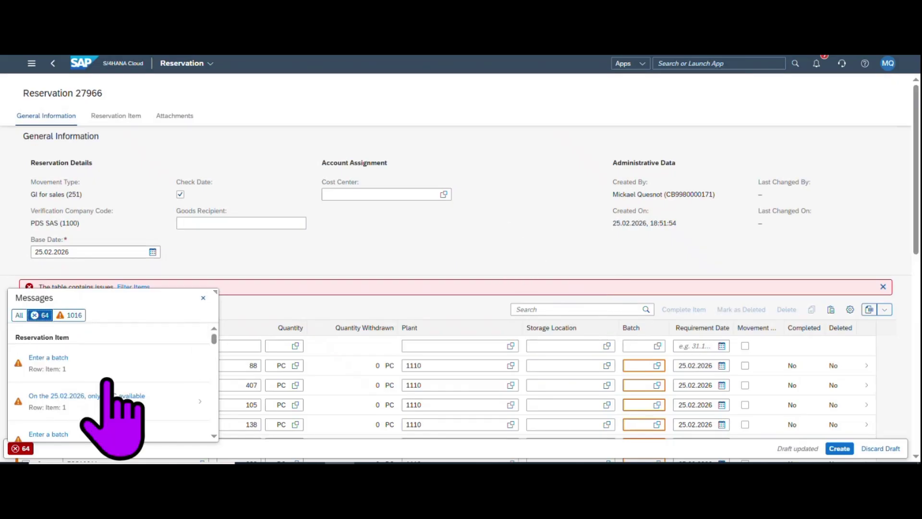
pyautogui.scroll(-8, 132, 384)
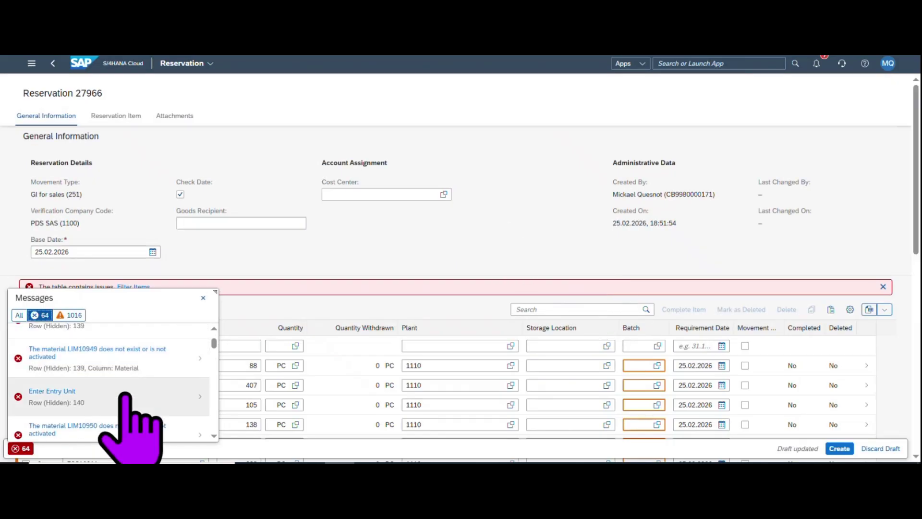
pyautogui.click(122, 393)
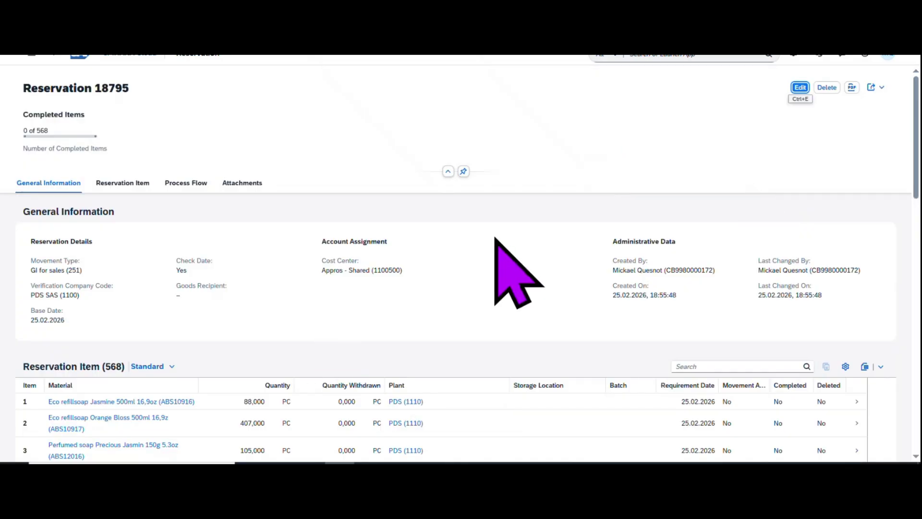
# - Review the header and item list of the newly created reservation in the second SAP window
pyautogui.scroll(-3, 495, 239)
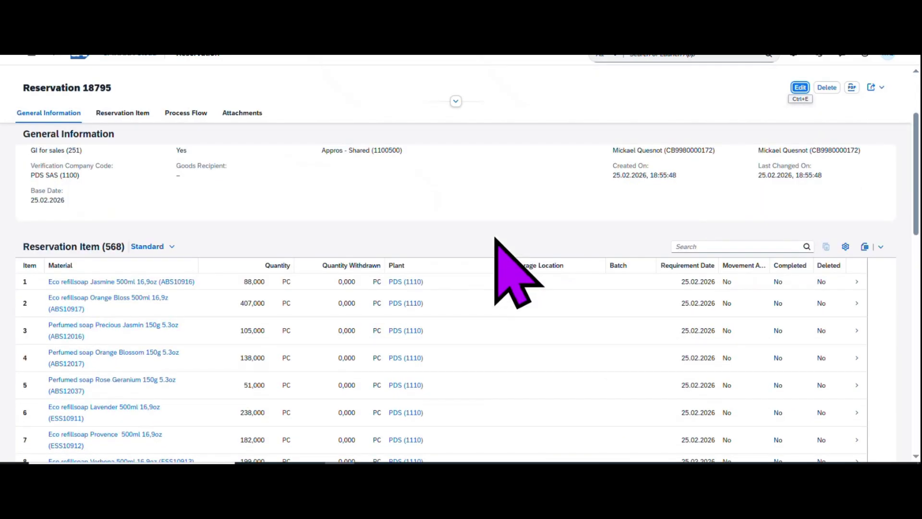
pyautogui.scroll(5, 496, 239)
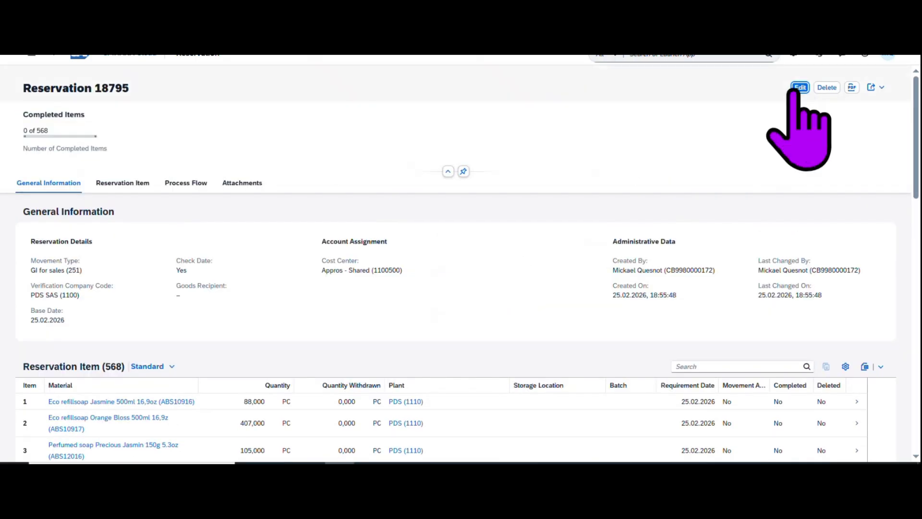
pyautogui.click(798, 88)
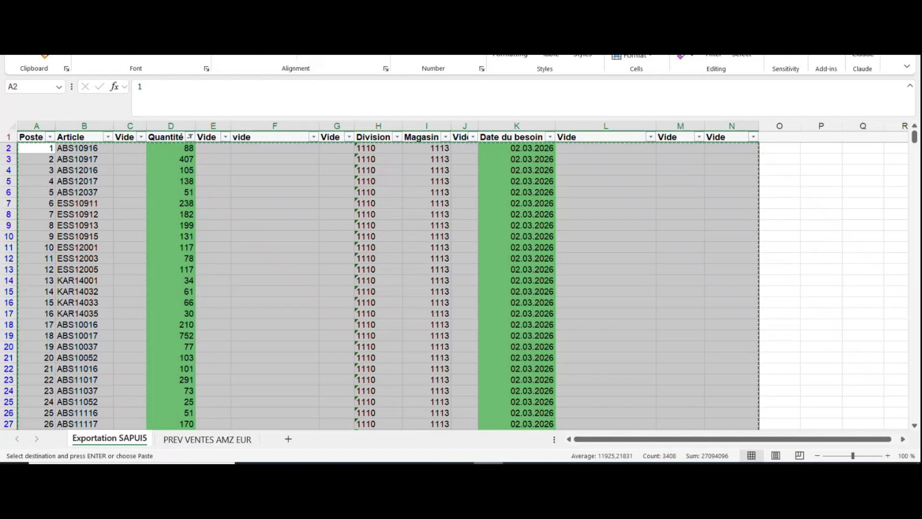
# - Switch to Excel and copy "Poste de réservation - Amazon EUR" from the workbook's file name without saving a new copy
pyautogui.click(45, 55)
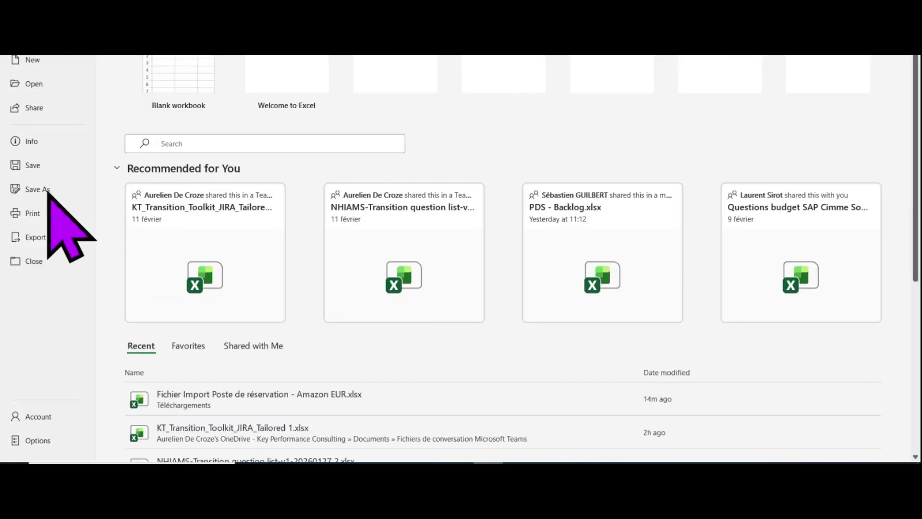
pyautogui.click(46, 189)
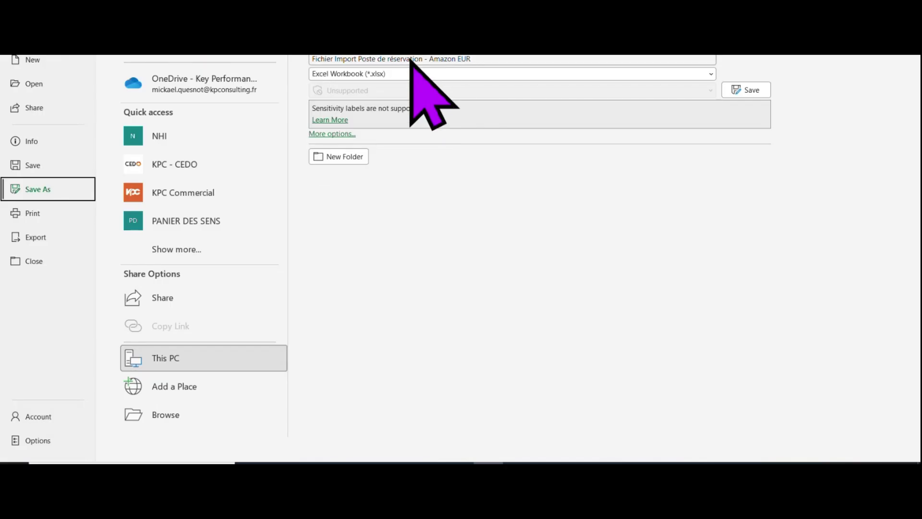
pyautogui.click(428, 60)
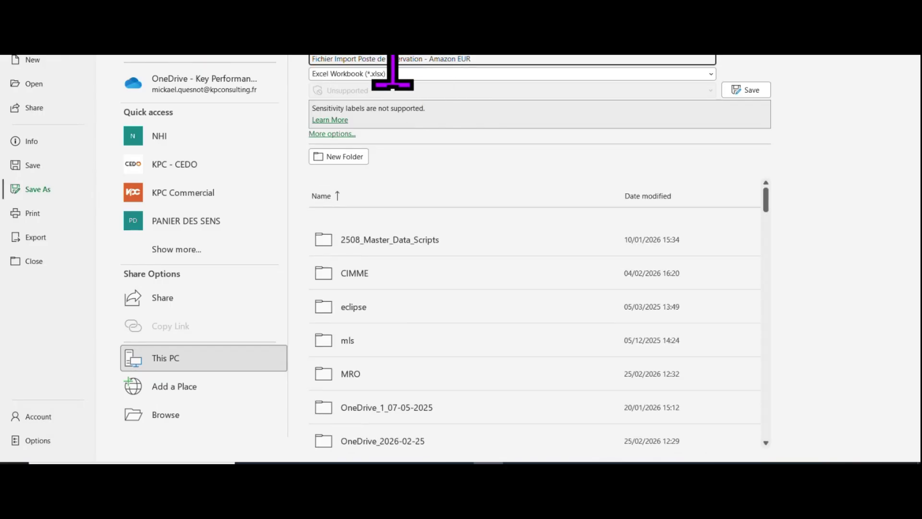
pyautogui.moveTo(358, 59); pyautogui.dragTo(473, 60)
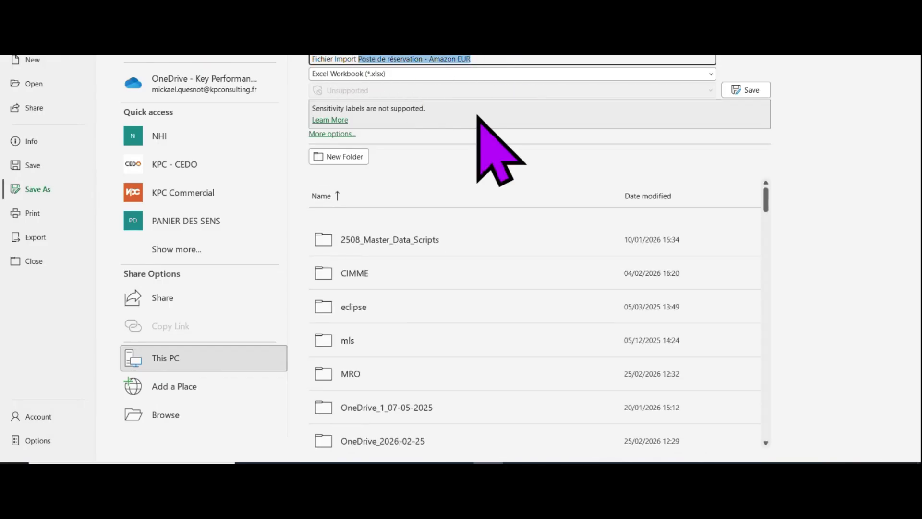
pyautogui.click(18, 8)
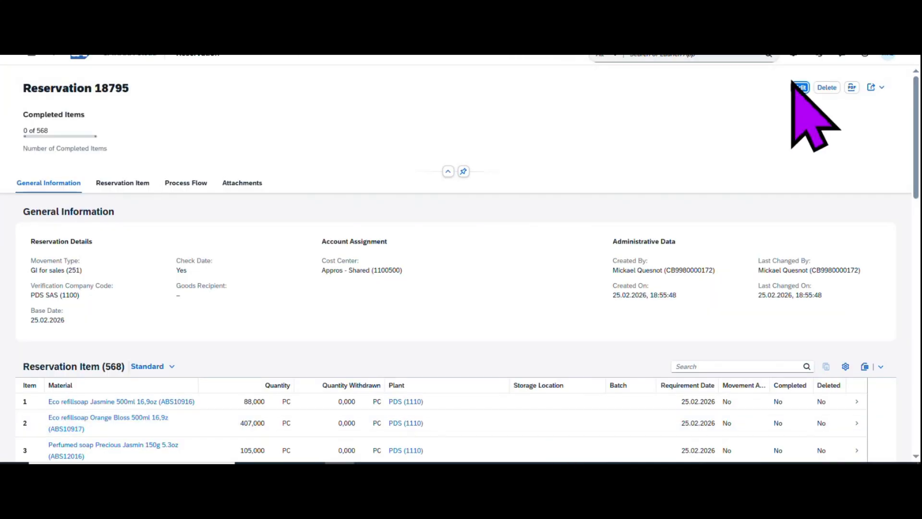
# - Back in SAP, edit the created reservation, set its goods recipient to AMAZON, and save the change
pyautogui.click(800, 87)
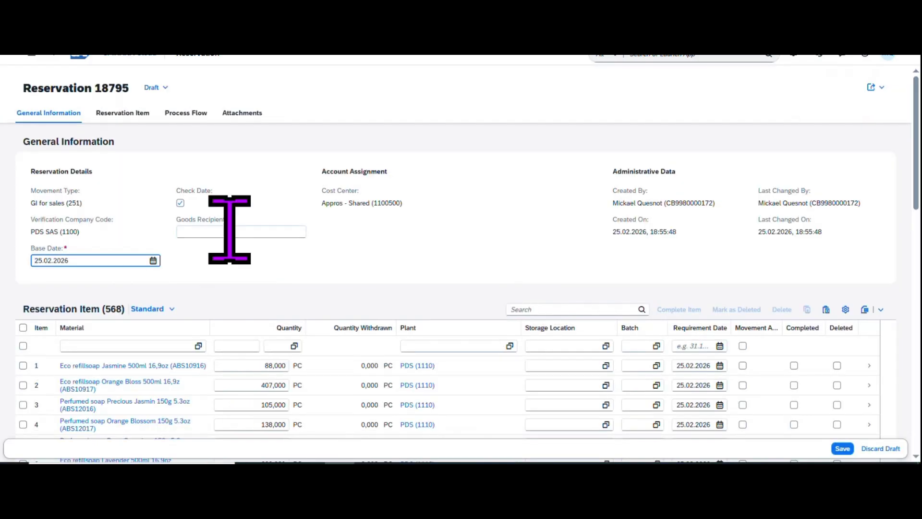
pyautogui.click(246, 232)
pyautogui.write('Poste de rés')
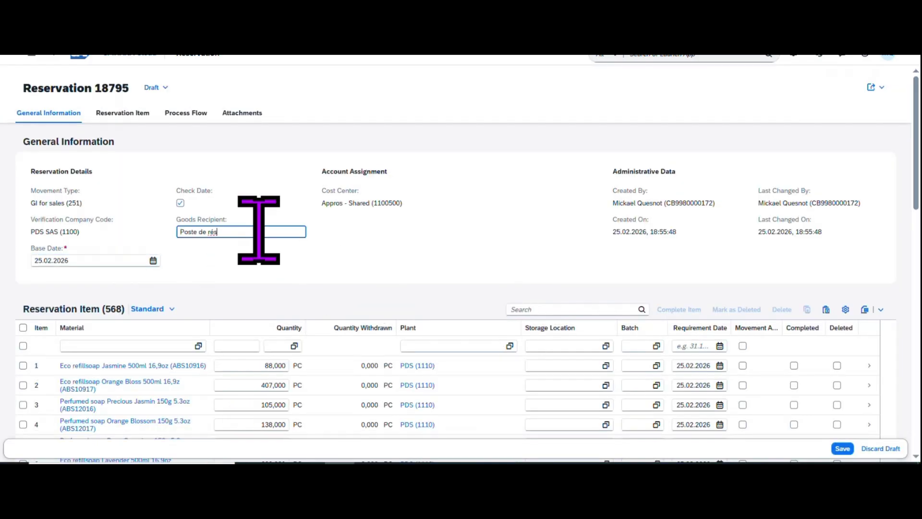
pyautogui.moveTo(267, 232); pyautogui.dragTo(136, 243)
pyautogui.write('AMAZON')
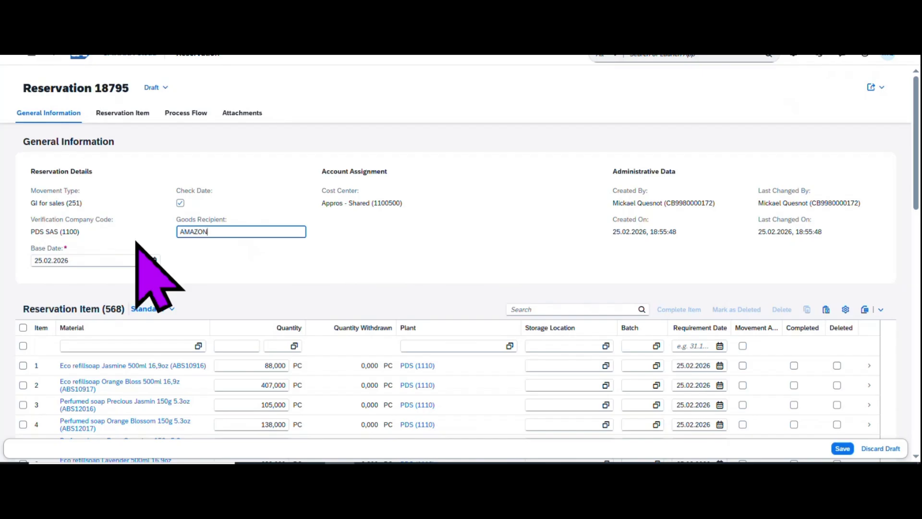
pyautogui.click(842, 448)
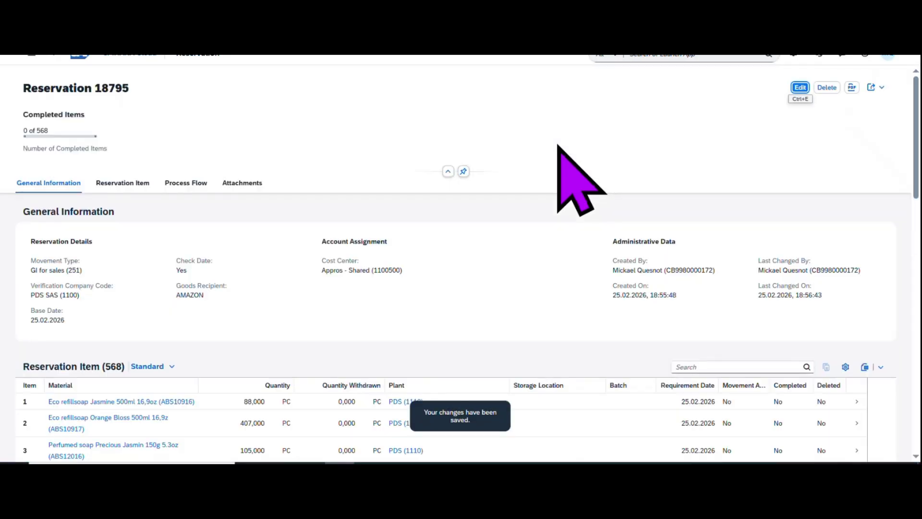
# - Return to the list of reservation items, reload it, and copy item 1's material number, ABS10916
pyautogui.click(54, 56)
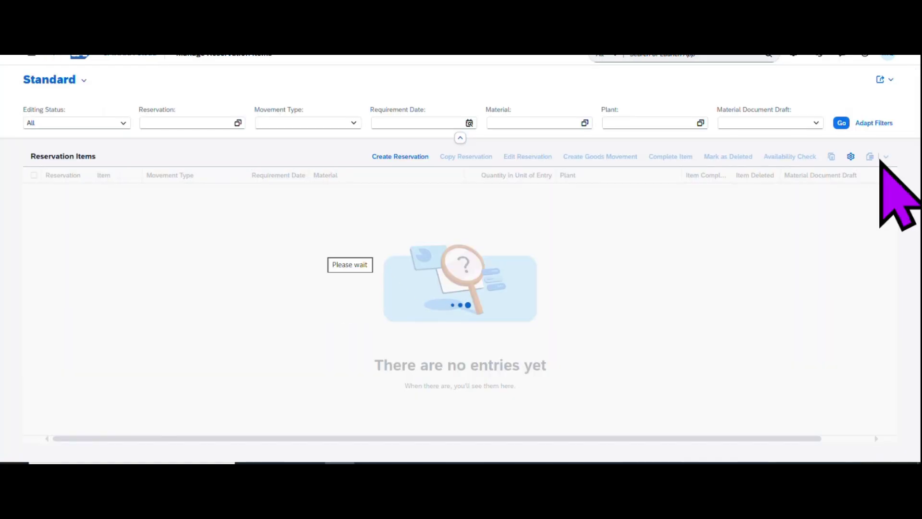
pyautogui.click(840, 123)
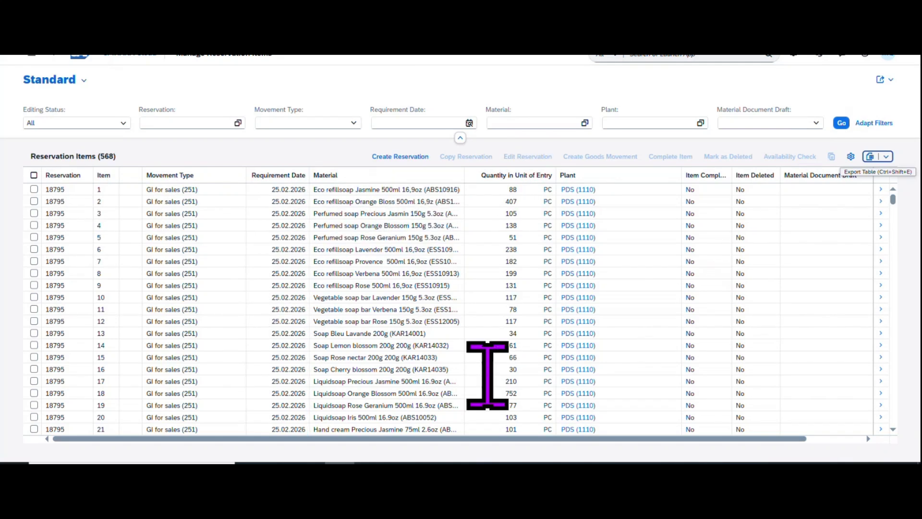
pyautogui.click(435, 189)
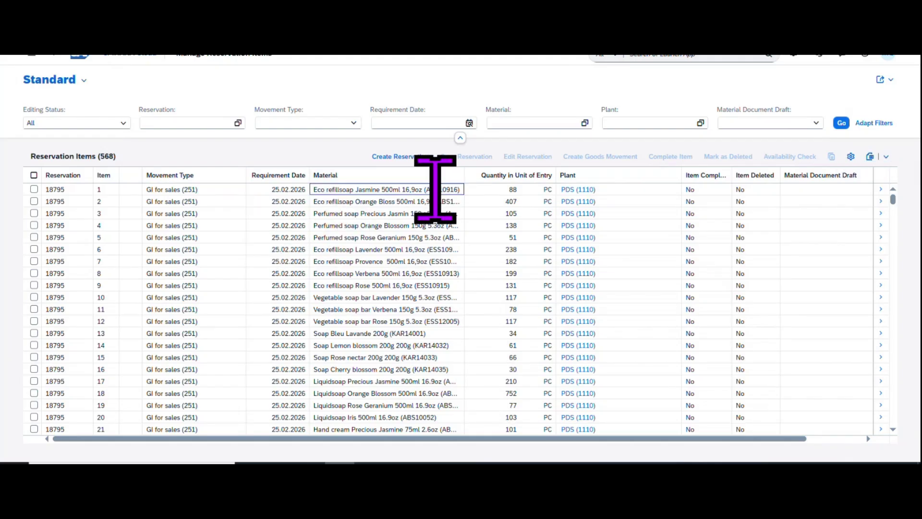
pyautogui.doubleClick(435, 189)
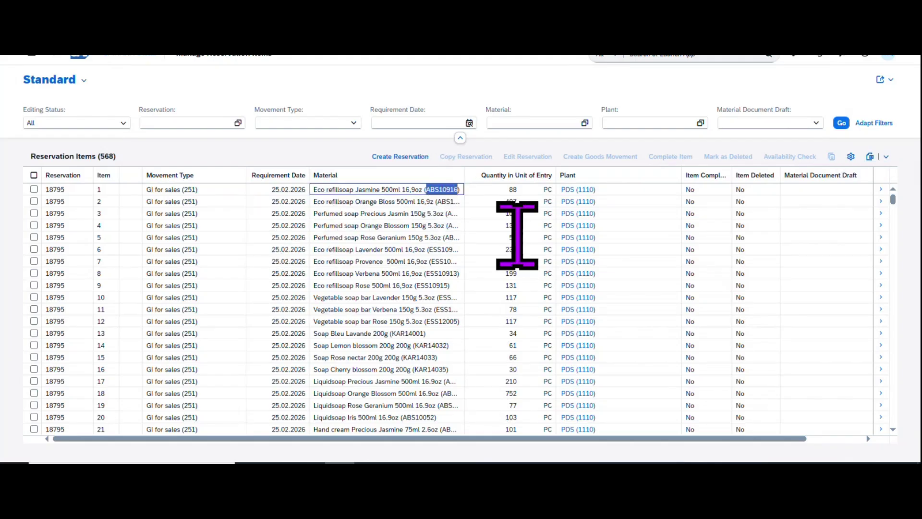
# - Open Monitor Stock / Requirements List for material ABS10916 in plant 1110
pyautogui.click(664, 55)
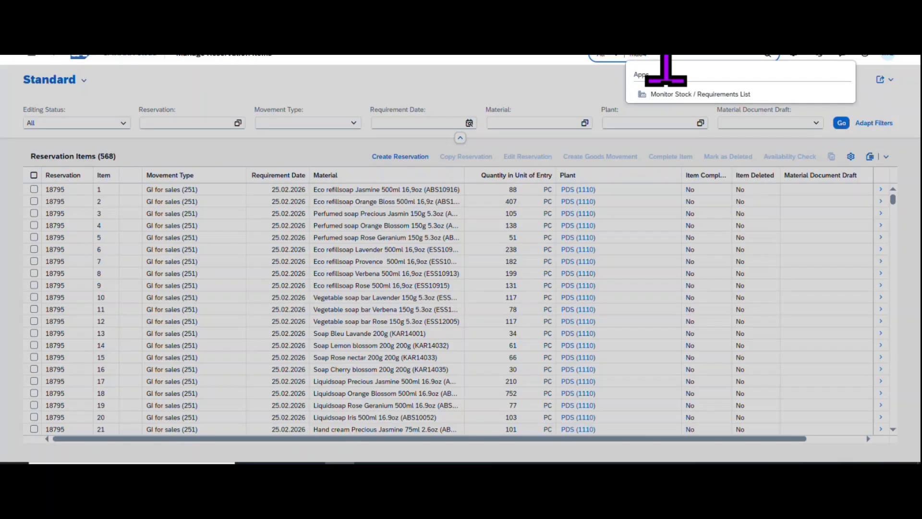
pyautogui.click(715, 92)
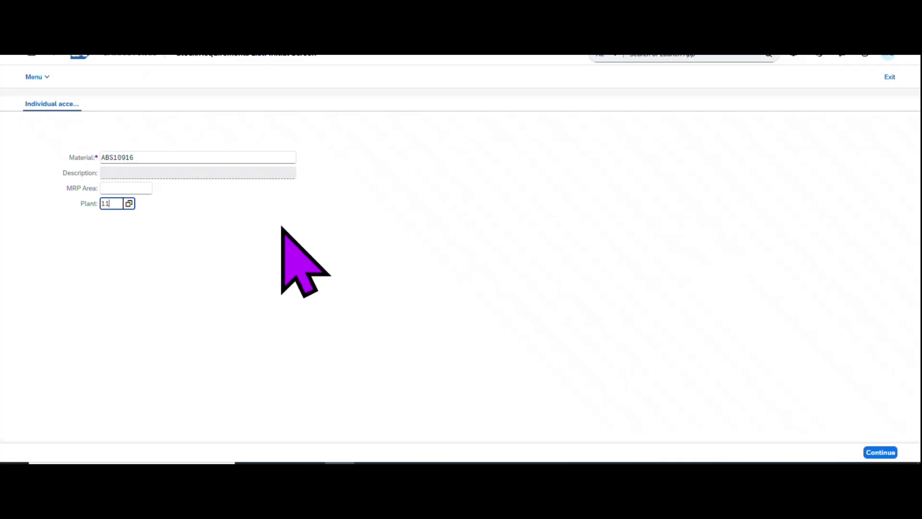
pyautogui.press('Return')
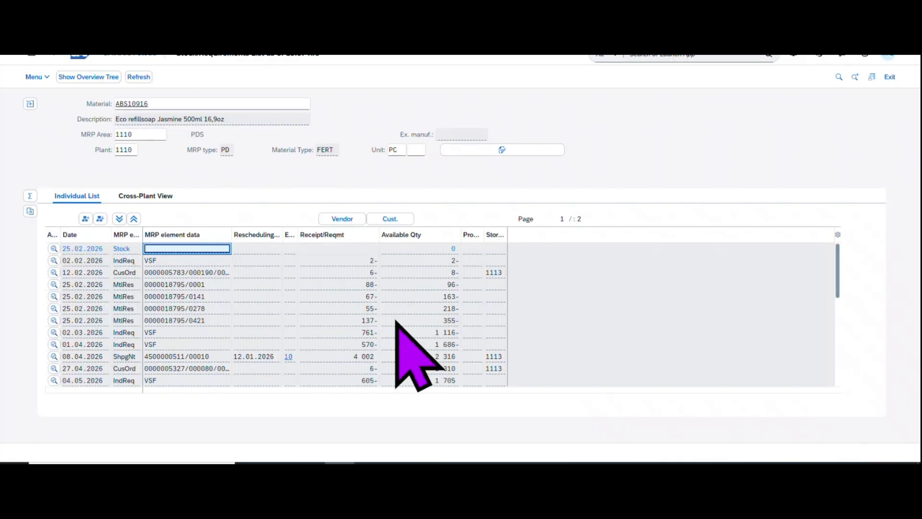
# - Examine the material's MtlRes entries, view the additional data of the entry for reservation item 0421, and close the details
pyautogui.click(212, 296)
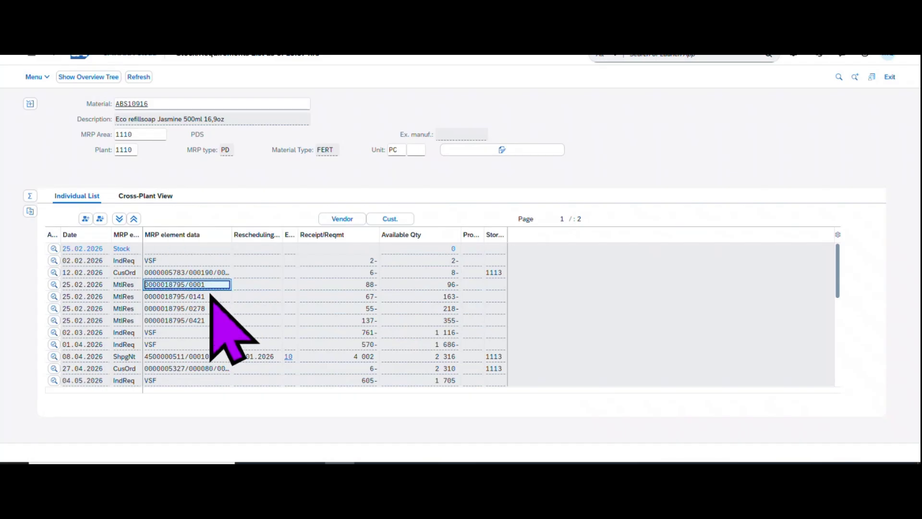
pyautogui.click(209, 320)
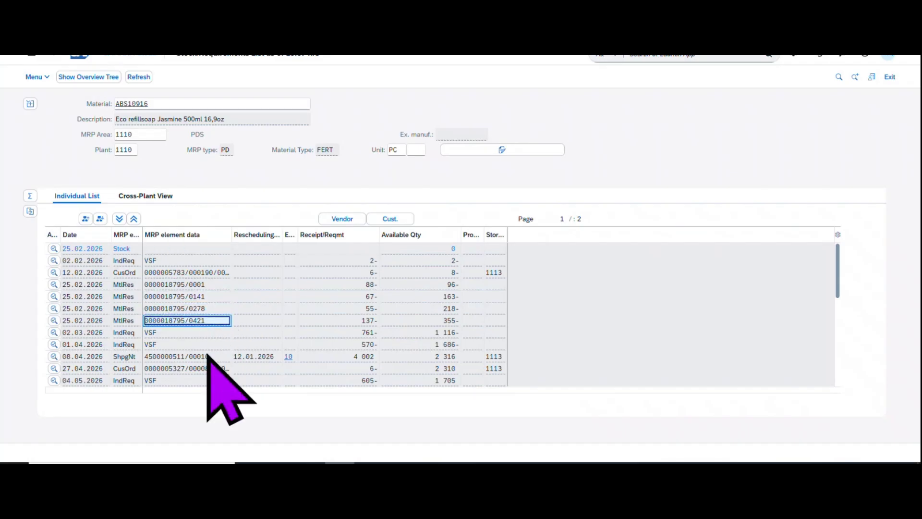
pyautogui.doubleClick(195, 319)
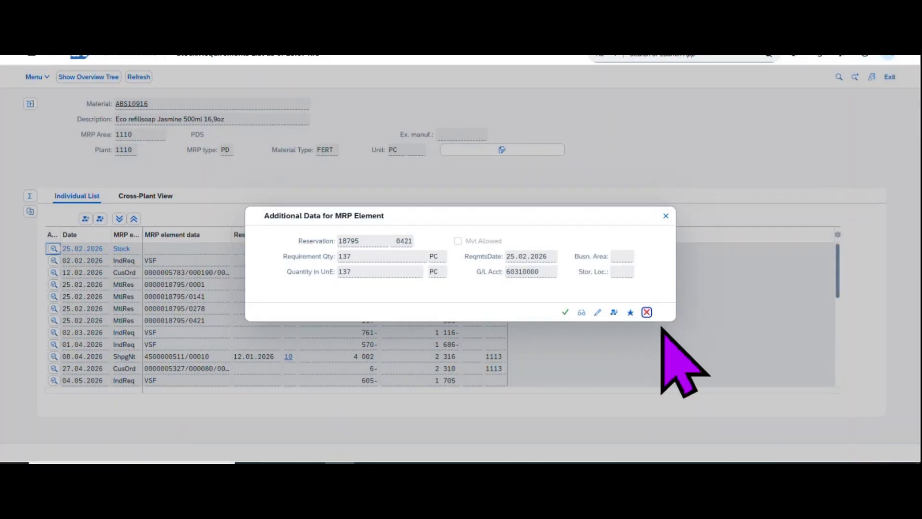
pyautogui.click(647, 311)
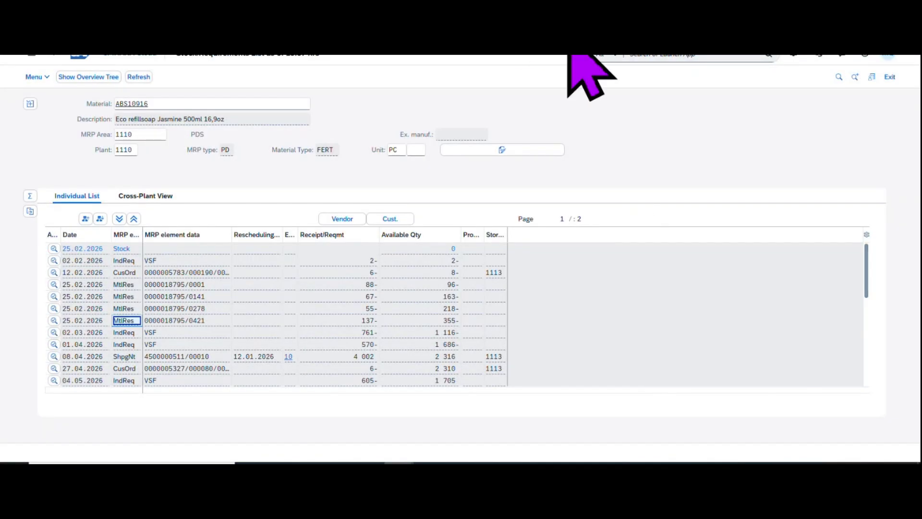